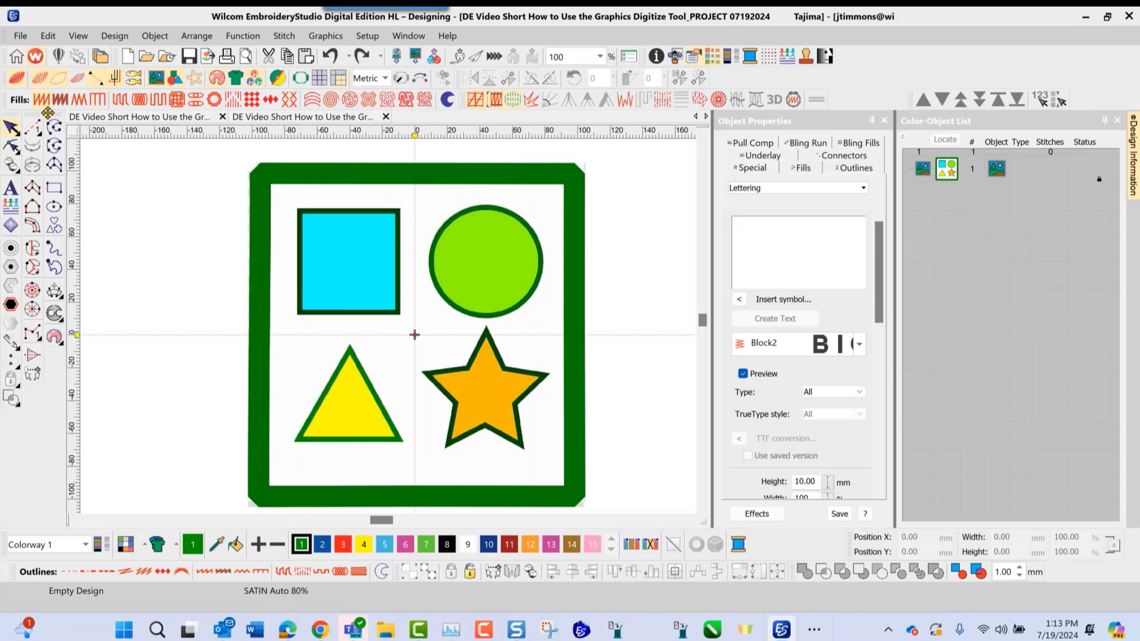
Step: Float the Graphics Digitizing toolbar and trace the blue square's outline as a run-stitch open shape
{"action": "left_click_drag", "start_coordinate": [47, 112], "coordinate": [83, 151]}
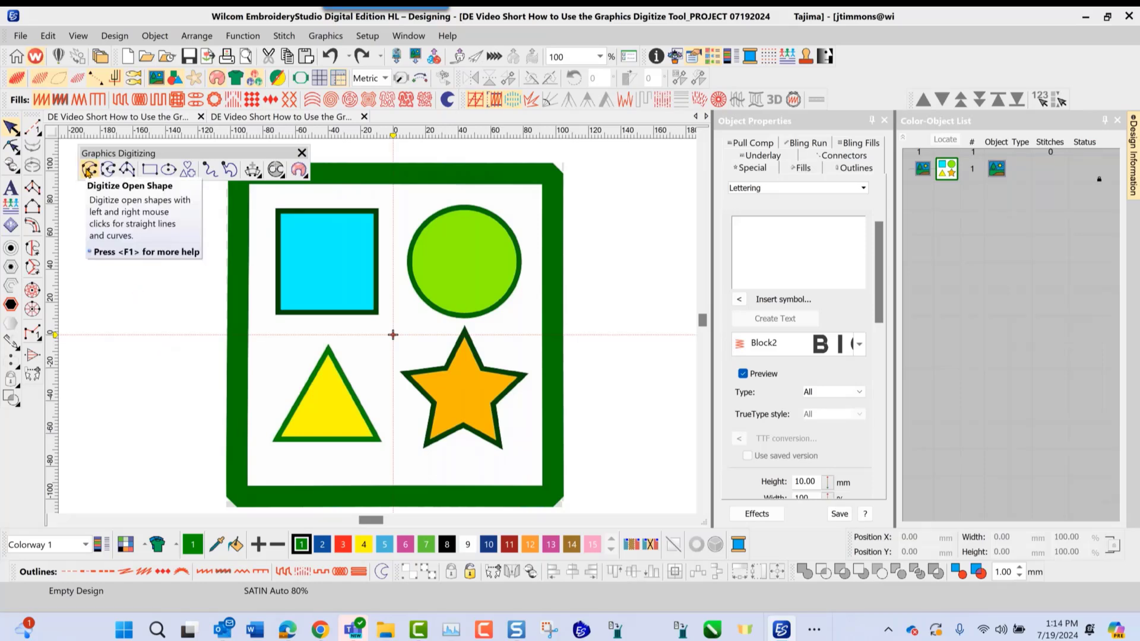
{"action": "left_click", "coordinate": [89, 170]}
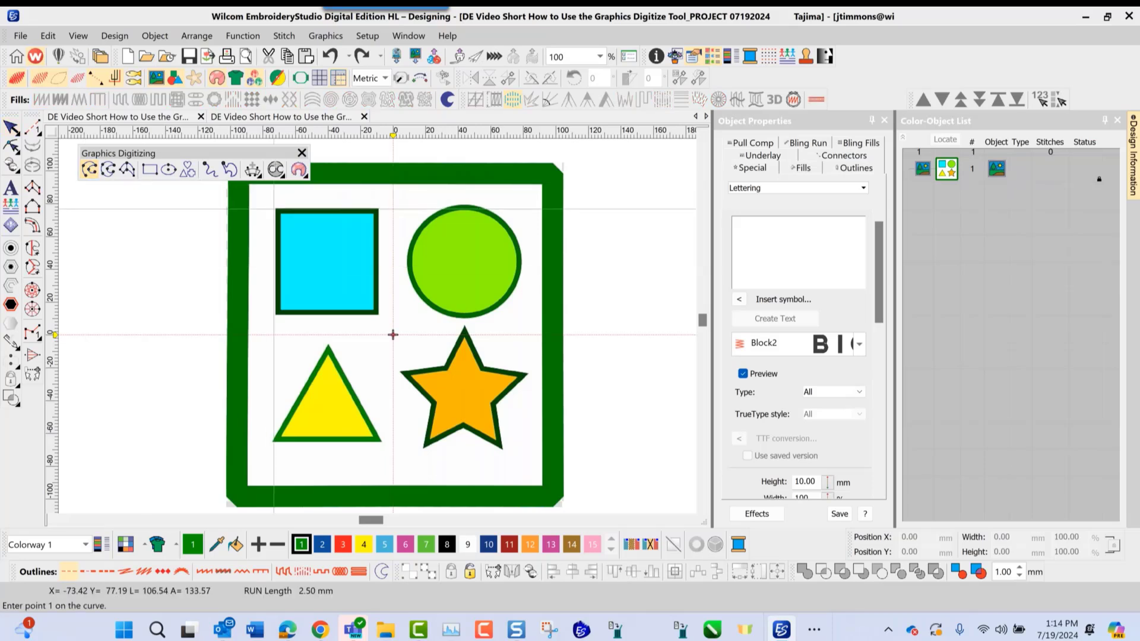
{"action": "left_click", "coordinate": [278, 211]}
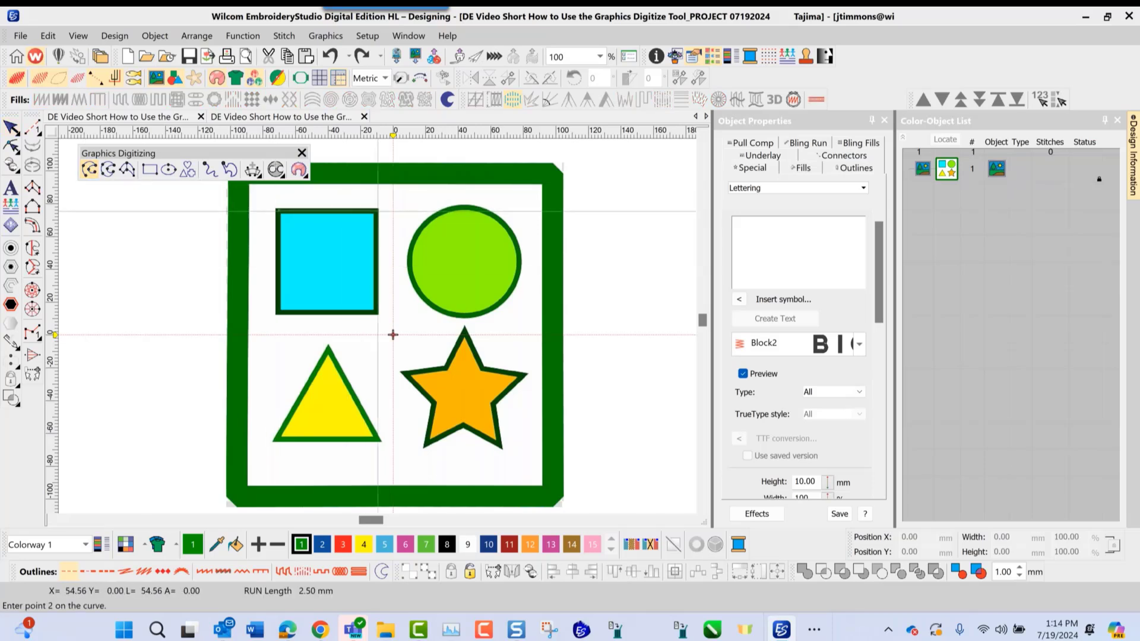
{"action": "left_click", "coordinate": [376, 210]}
{"action": "left_click", "coordinate": [375, 312]}
{"action": "left_click", "coordinate": [278, 312]}
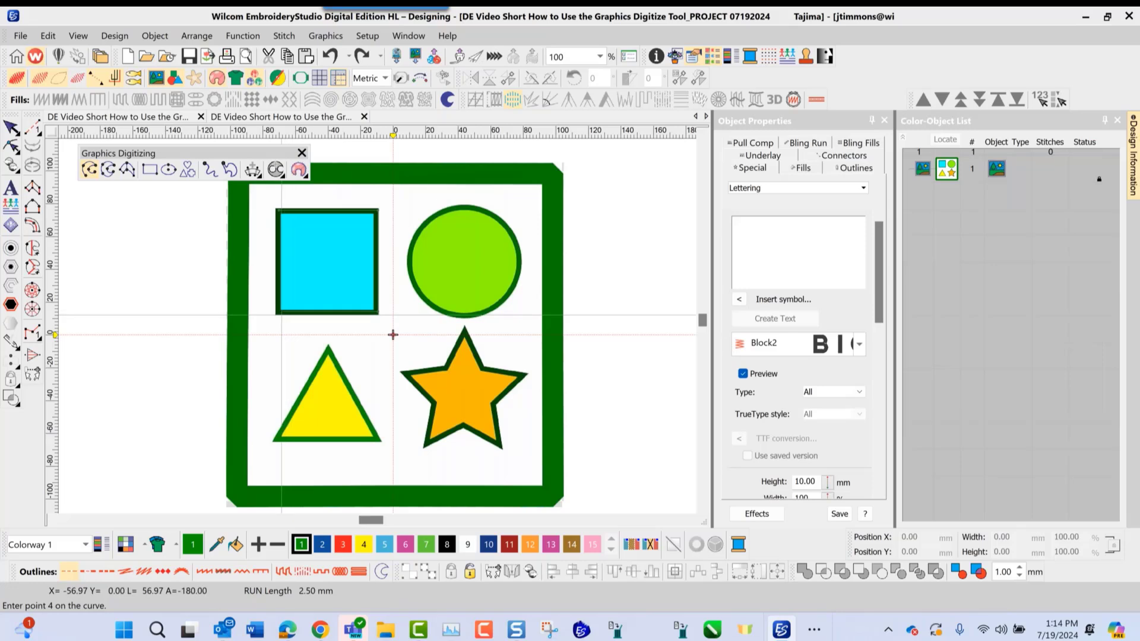
{"action": "left_click", "coordinate": [279, 211]}
{"action": "key", "text": "Return"}
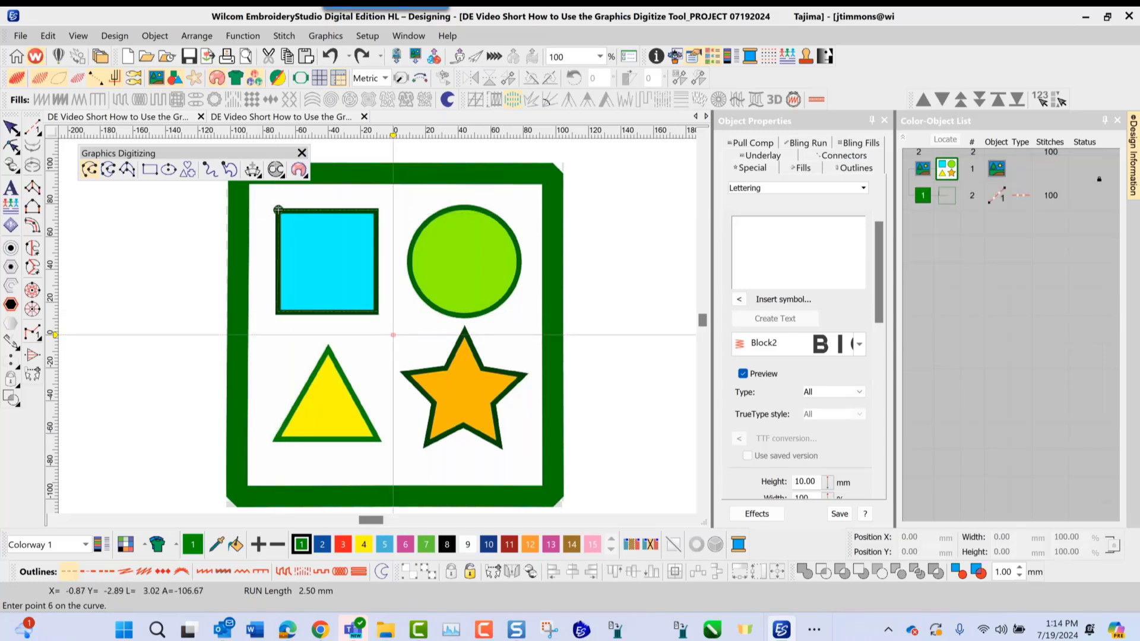
{"action": "scroll", "coordinate": [278, 211], "scroll_direction": "up", "scroll_amount": 2}
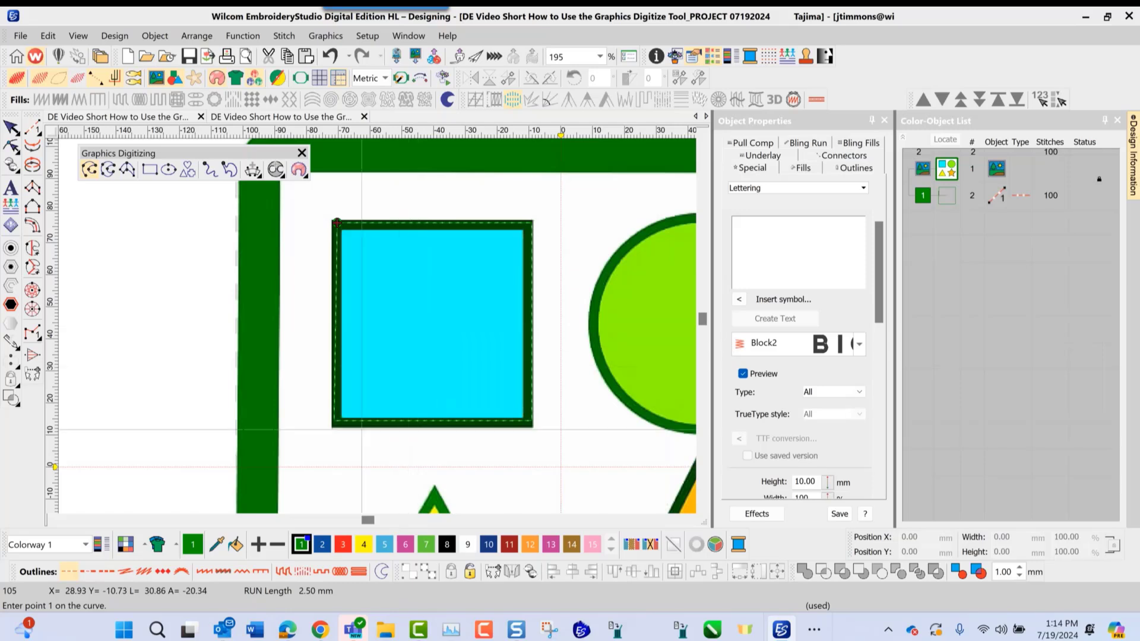
Step: Digitize a wavy open vector line running across the area just above the blue square
{"action": "left_click", "coordinate": [380, 573]}
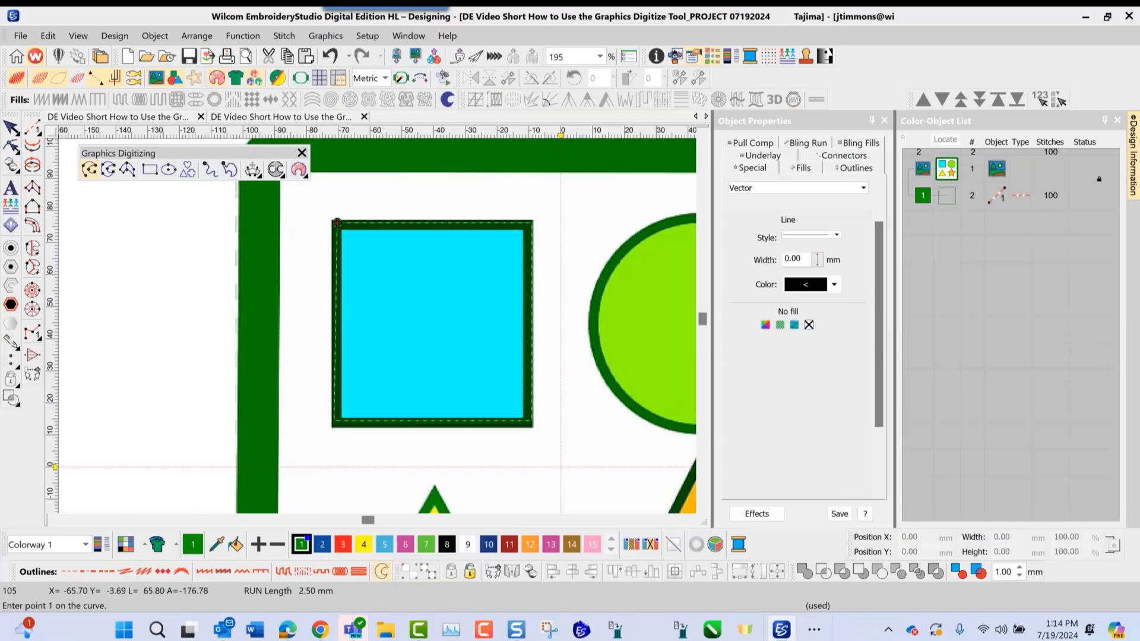
{"action": "left_click", "coordinate": [296, 210]}
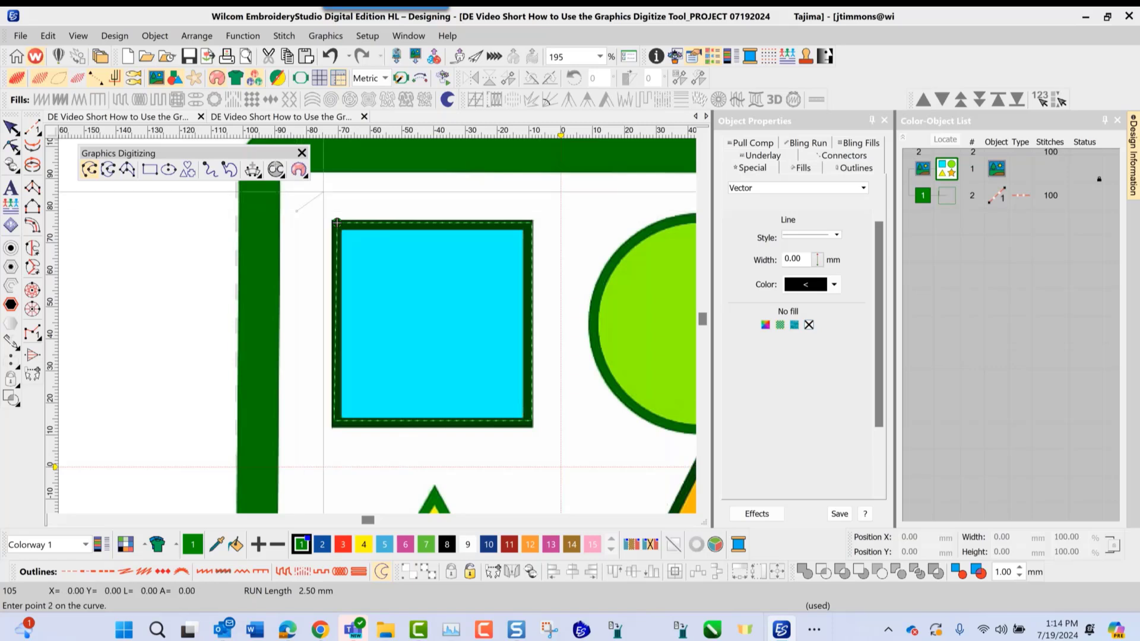
{"action": "left_click", "coordinate": [323, 193]}
{"action": "left_click", "coordinate": [360, 204]}
{"action": "left_click", "coordinate": [392, 192]}
{"action": "left_click", "coordinate": [414, 191]}
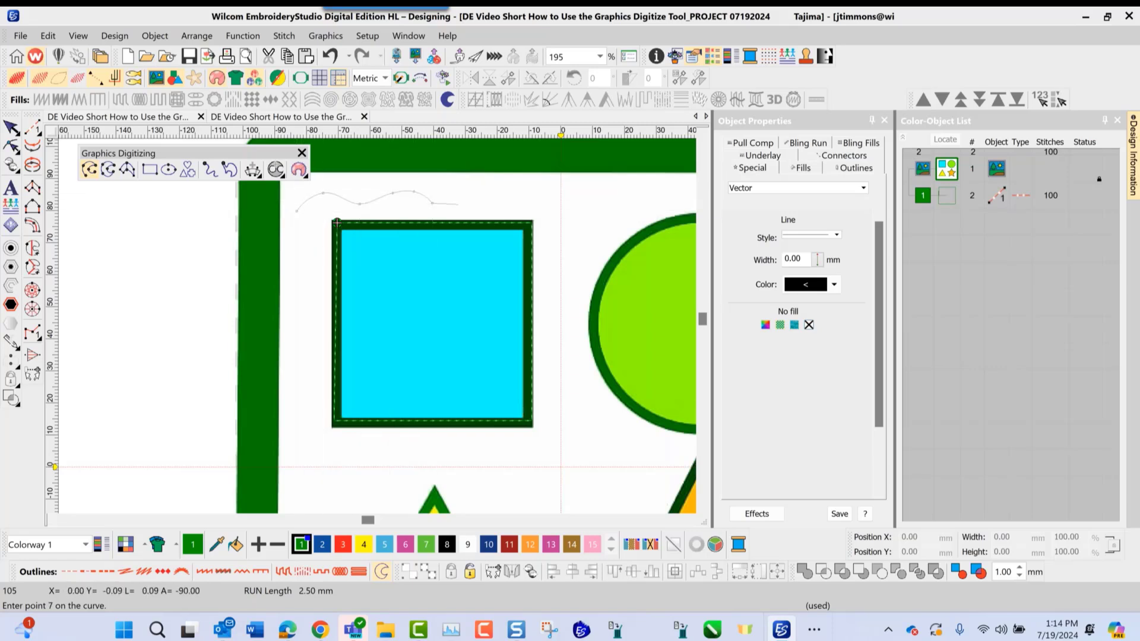
{"action": "left_click", "coordinate": [433, 203]}
{"action": "left_click", "coordinate": [460, 205]}
{"action": "left_click", "coordinate": [493, 188]}
{"action": "left_click", "coordinate": [514, 189]}
{"action": "left_click", "coordinate": [527, 198]}
{"action": "left_click", "coordinate": [538, 202]}
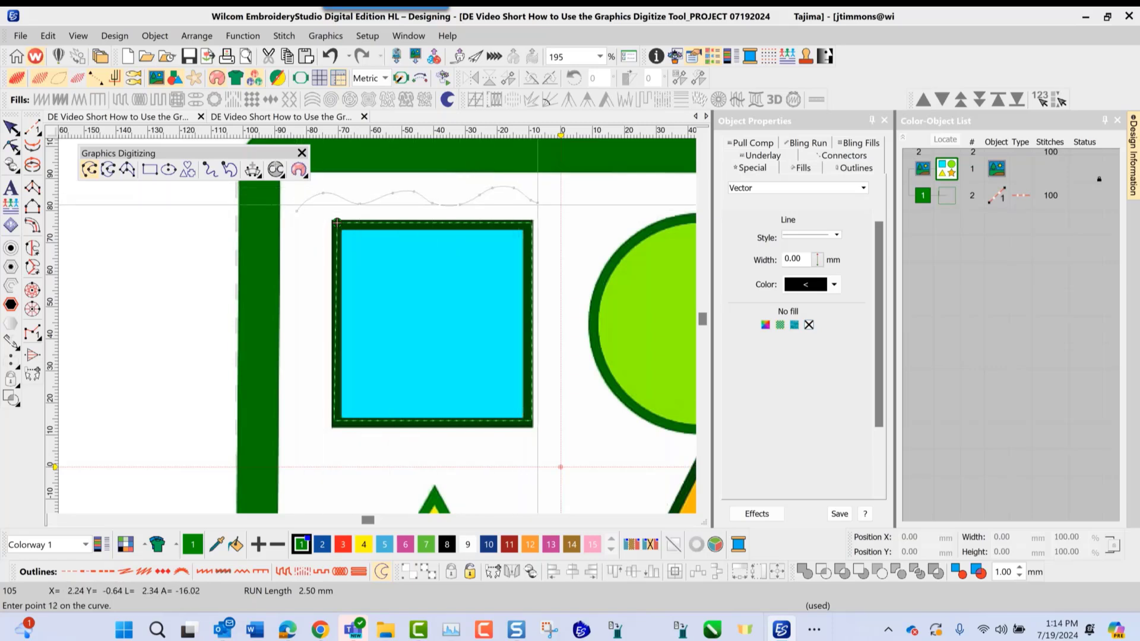
{"action": "left_click", "coordinate": [550, 199]}
{"action": "left_click", "coordinate": [561, 194]}
{"action": "left_click", "coordinate": [570, 187]}
{"action": "left_click", "coordinate": [589, 185]}
{"action": "left_click", "coordinate": [609, 196]}
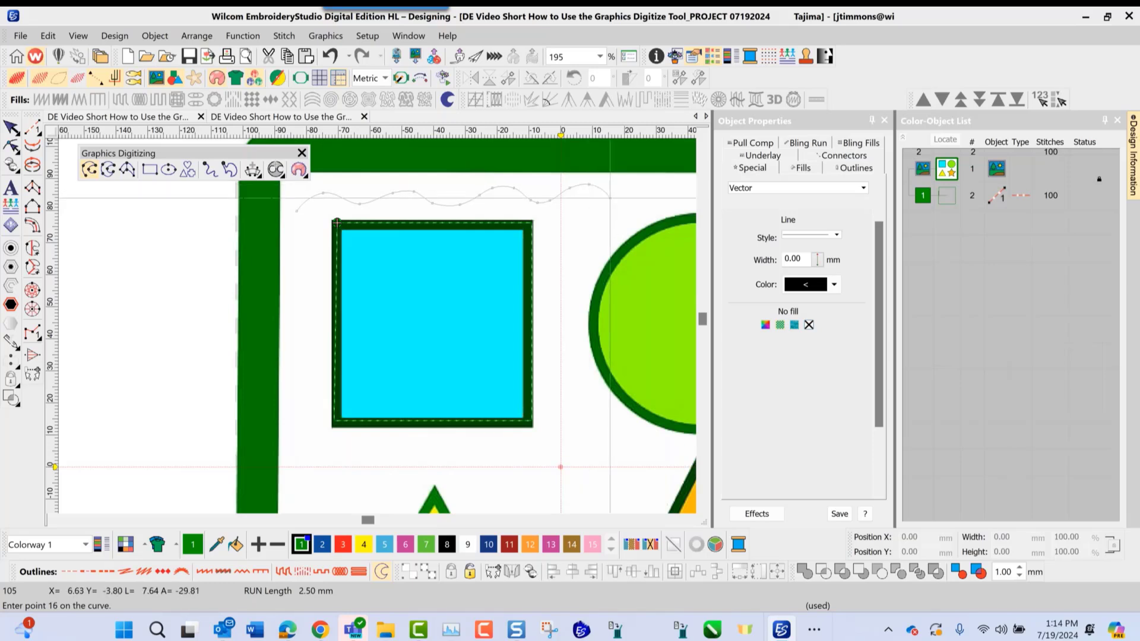
{"action": "key", "text": "Return"}
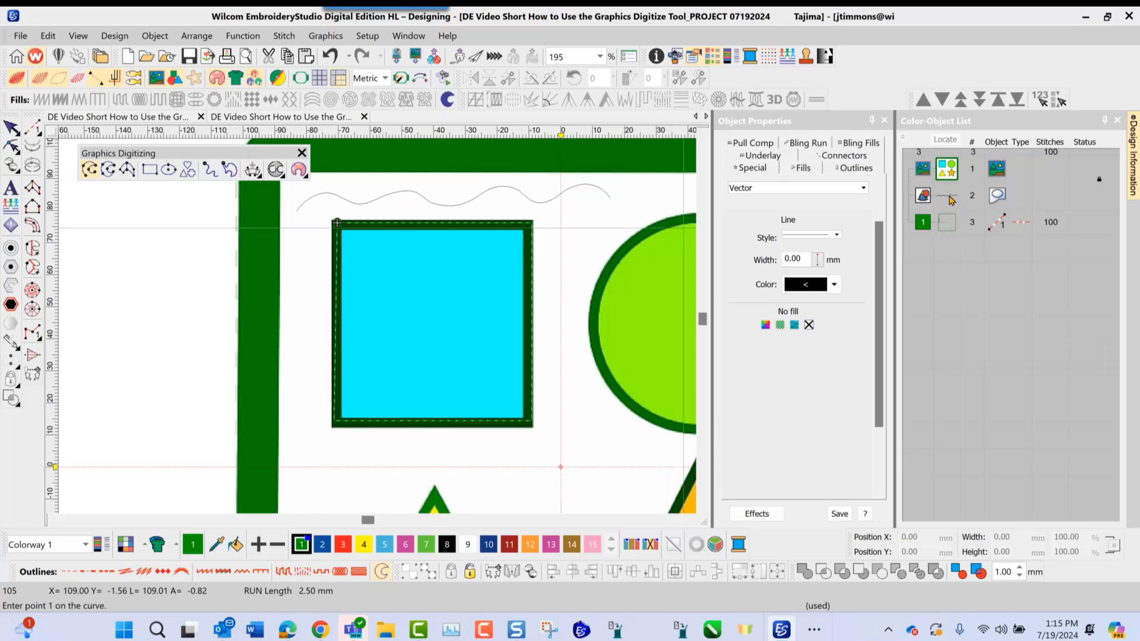
{"action": "right_click", "coordinate": [948, 230]}
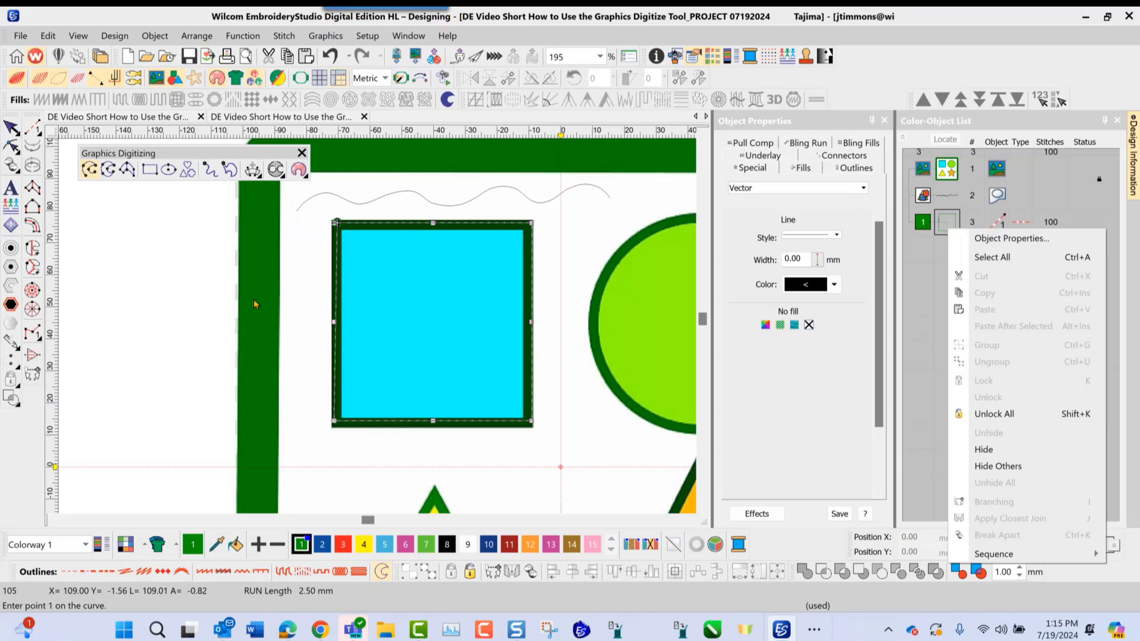
{"action": "left_click", "coordinate": [169, 305]}
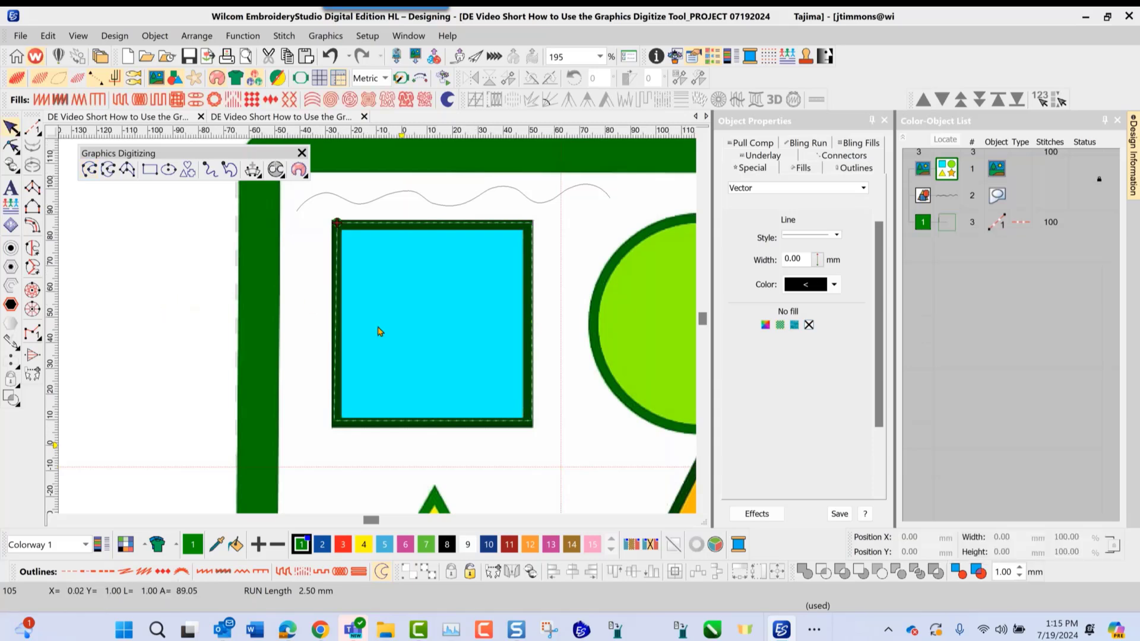
Step: Digitize a closed shape with Tatami fill around the light green circle and set its entry point at the circle's upper edge
{"action": "scroll", "coordinate": [377, 331], "scroll_direction": "down", "scroll_amount": 1}
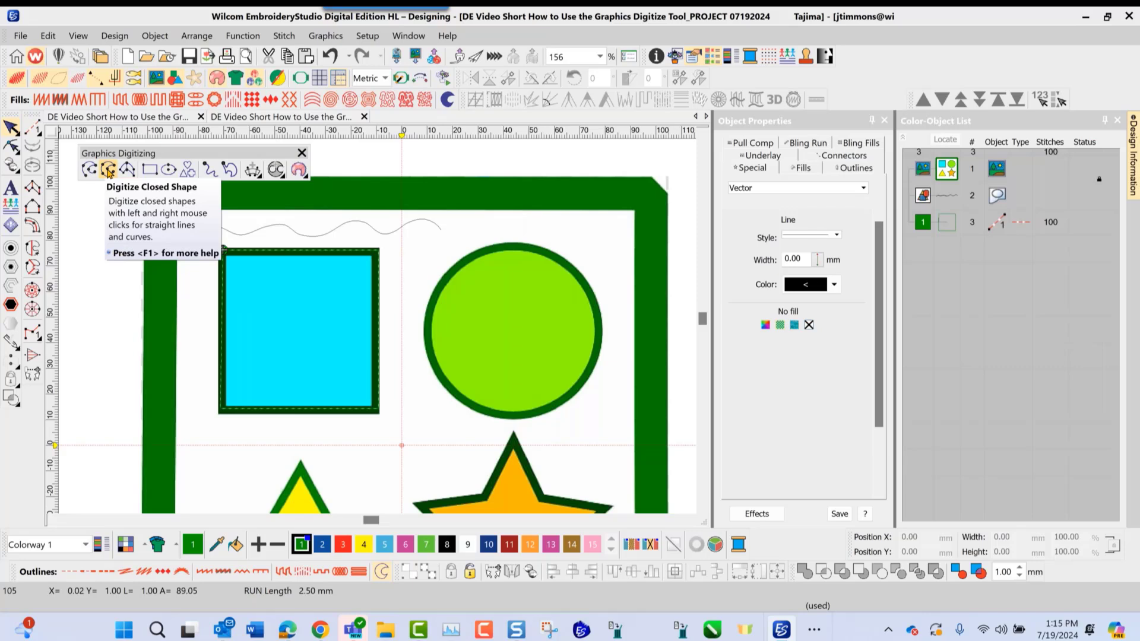
{"action": "left_click", "coordinate": [108, 171]}
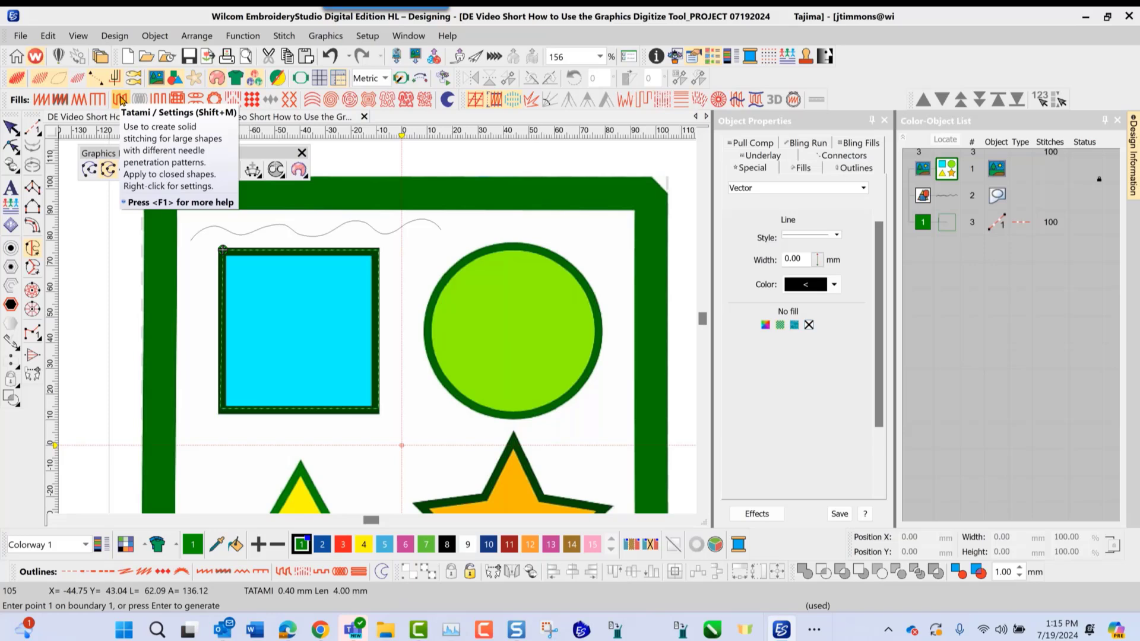
{"action": "left_click", "coordinate": [121, 100]}
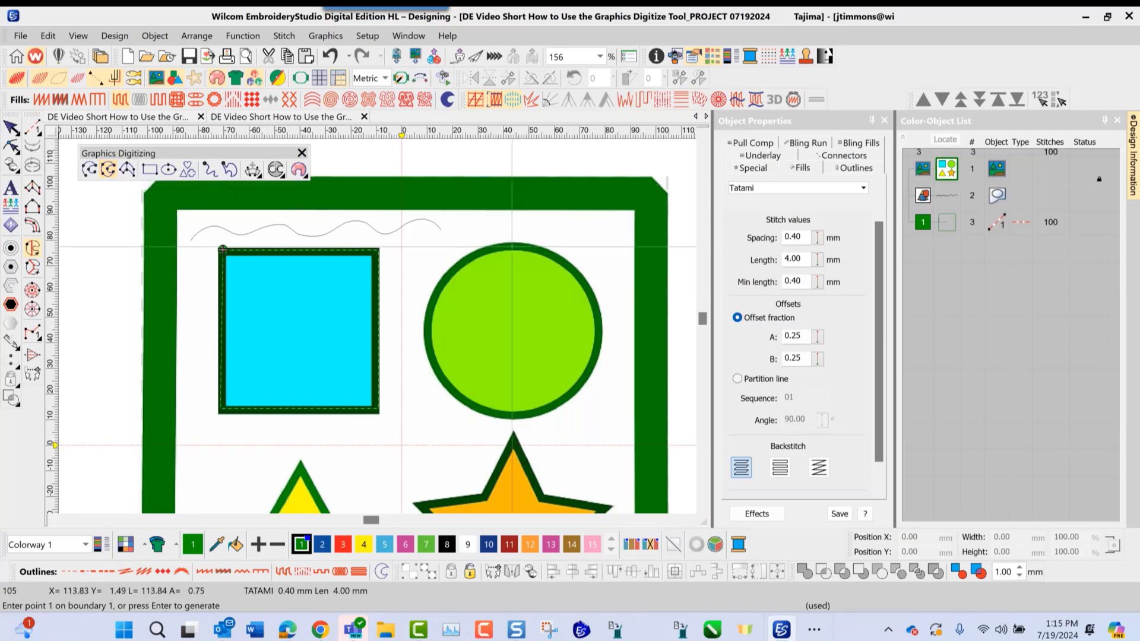
{"action": "left_click", "coordinate": [496, 267]}
{"action": "left_click", "coordinate": [425, 335]}
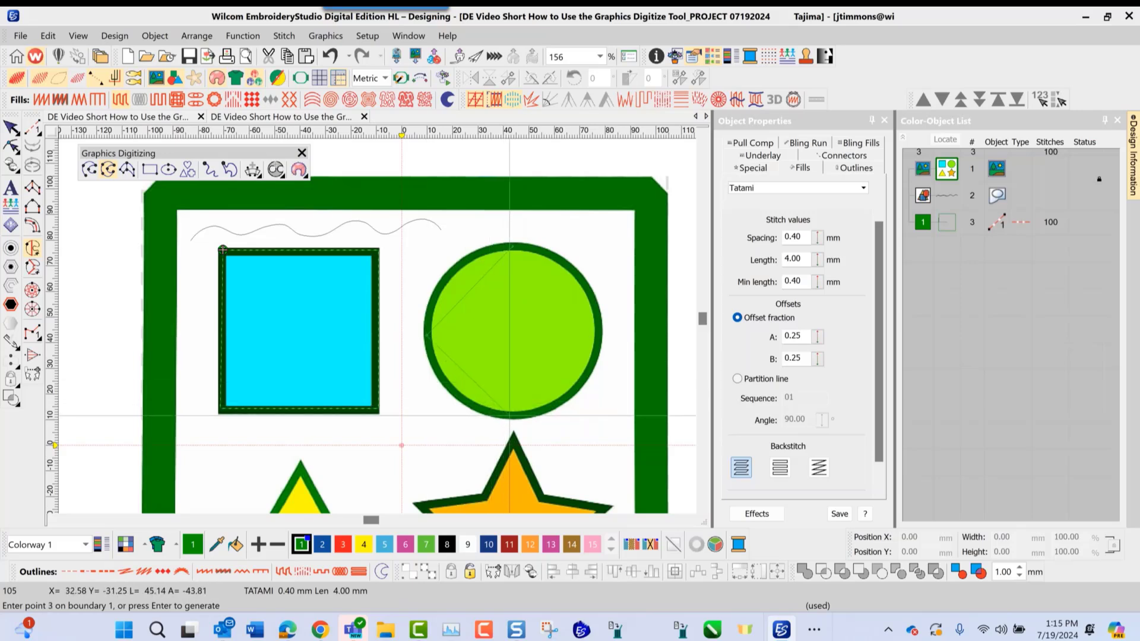
{"action": "left_click", "coordinate": [511, 416]}
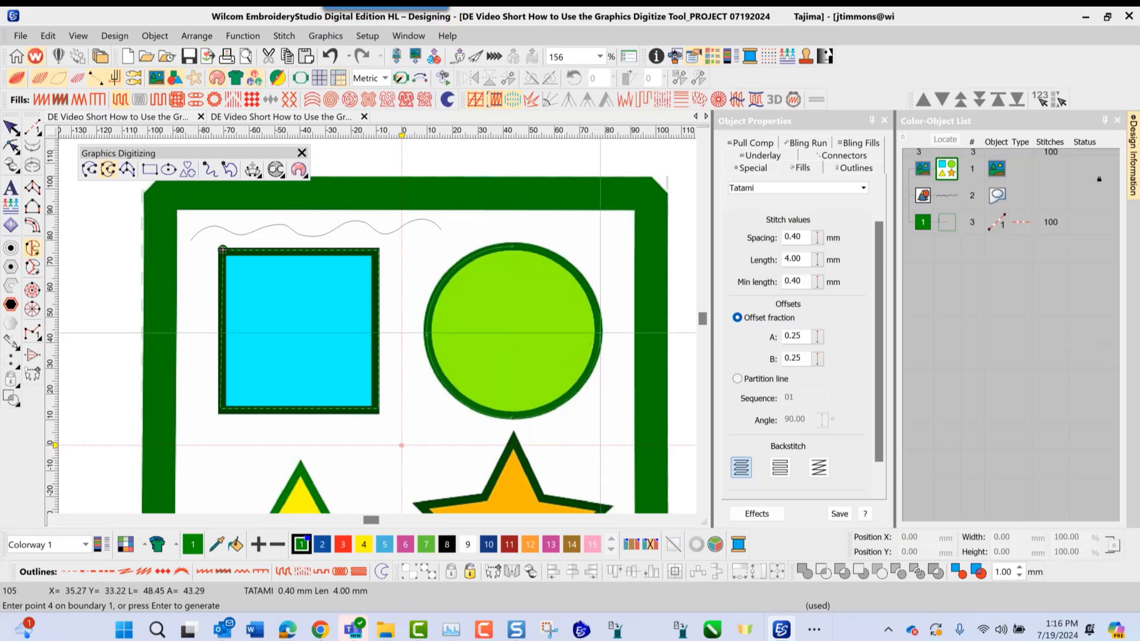
{"action": "left_click", "coordinate": [600, 332]}
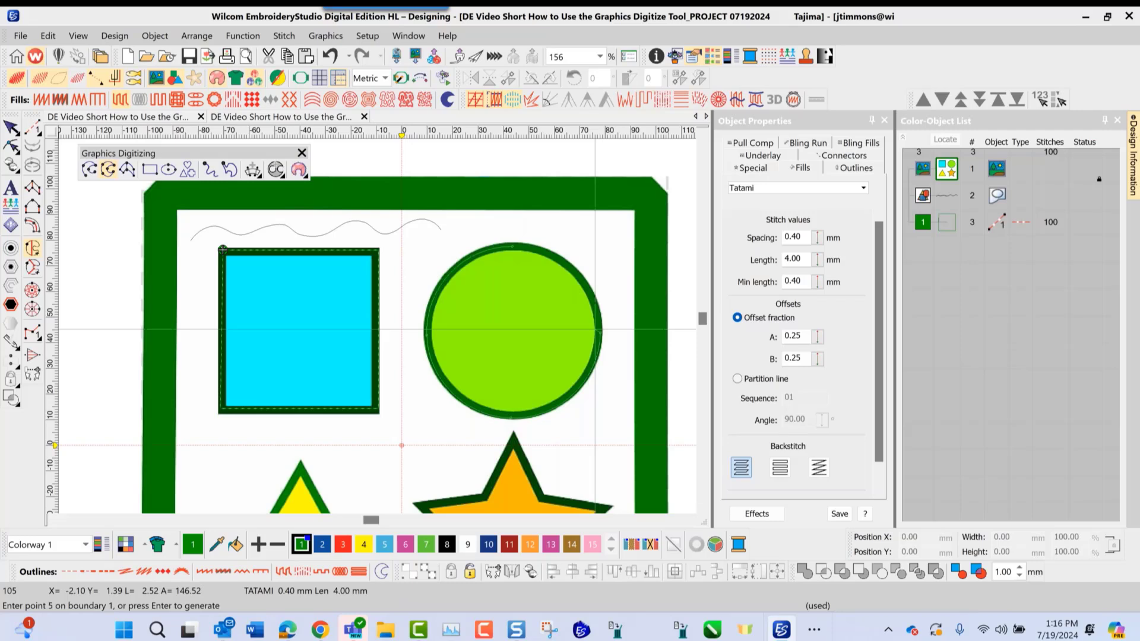
{"action": "key", "text": "Return"}
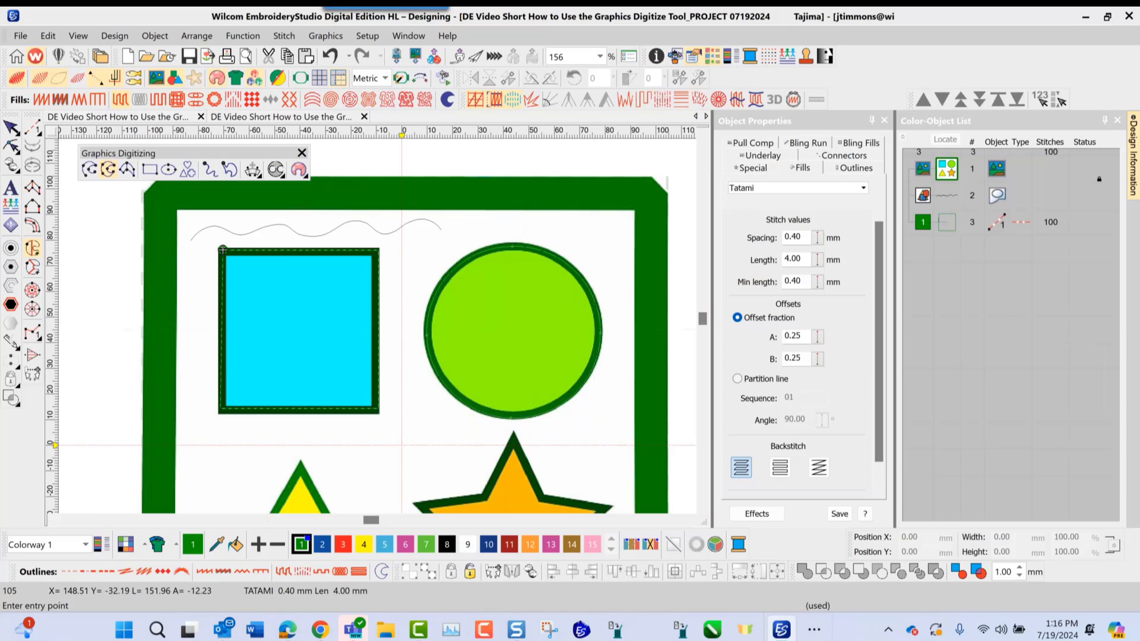
{"action": "left_click", "coordinate": [502, 246]}
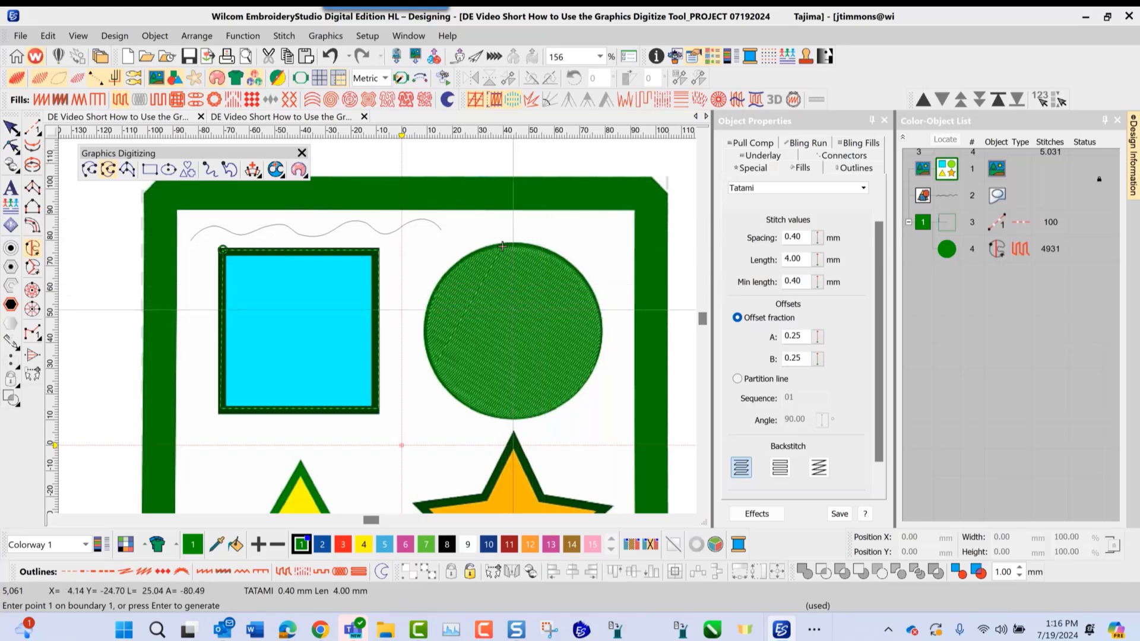
Step: Digitize a closed vector circle about 57 x 59 mm with a red line, outside the green frame beside the stitched circle
{"action": "scroll", "coordinate": [502, 246], "scroll_direction": "down", "scroll_amount": 1}
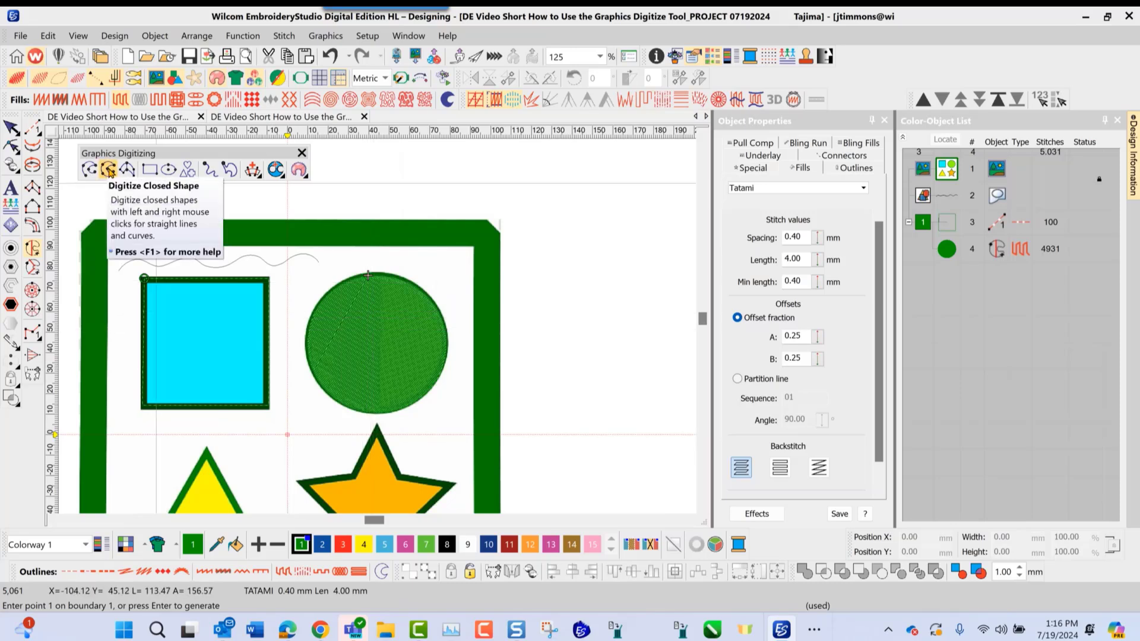
{"action": "left_click", "coordinate": [108, 171]}
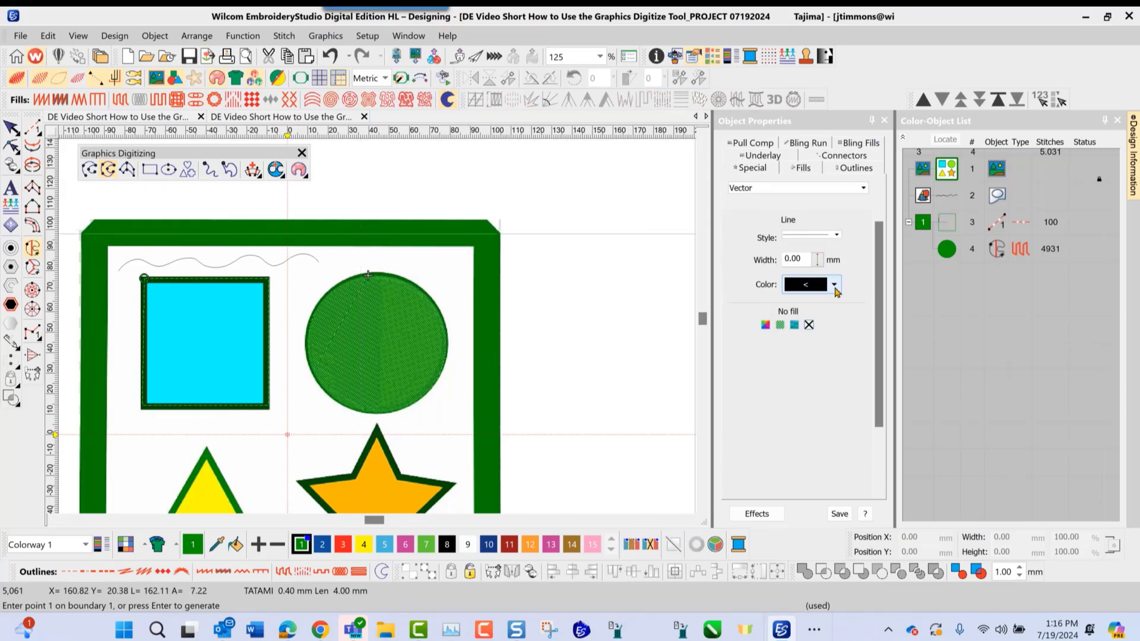
{"action": "left_click", "coordinate": [834, 285]}
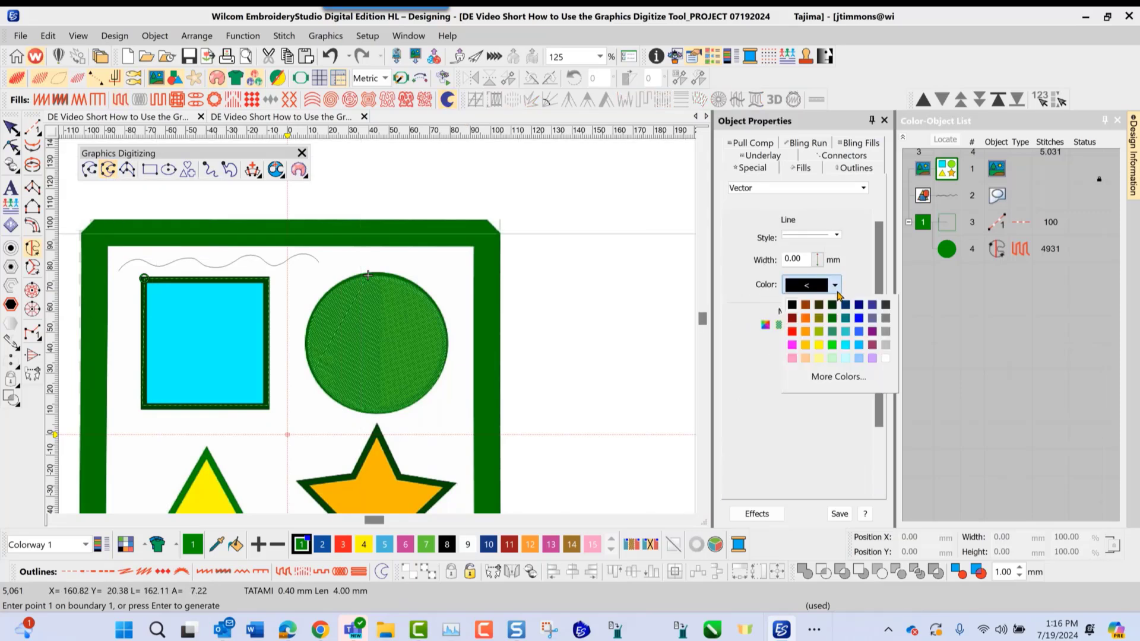
{"action": "left_click", "coordinate": [794, 331]}
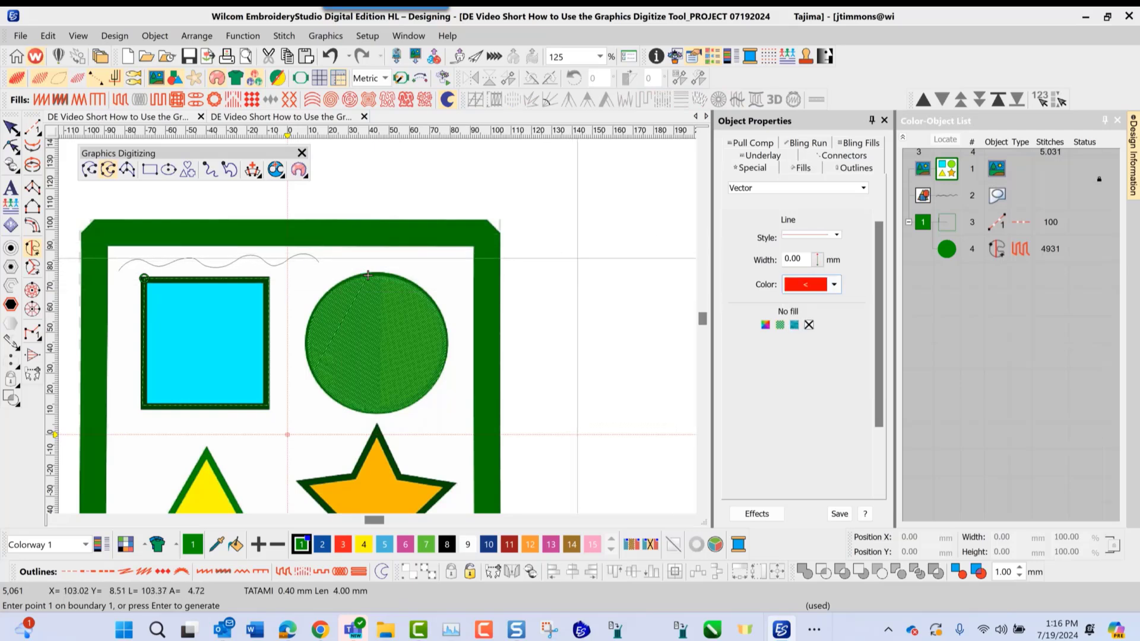
{"action": "left_click", "coordinate": [582, 263]}
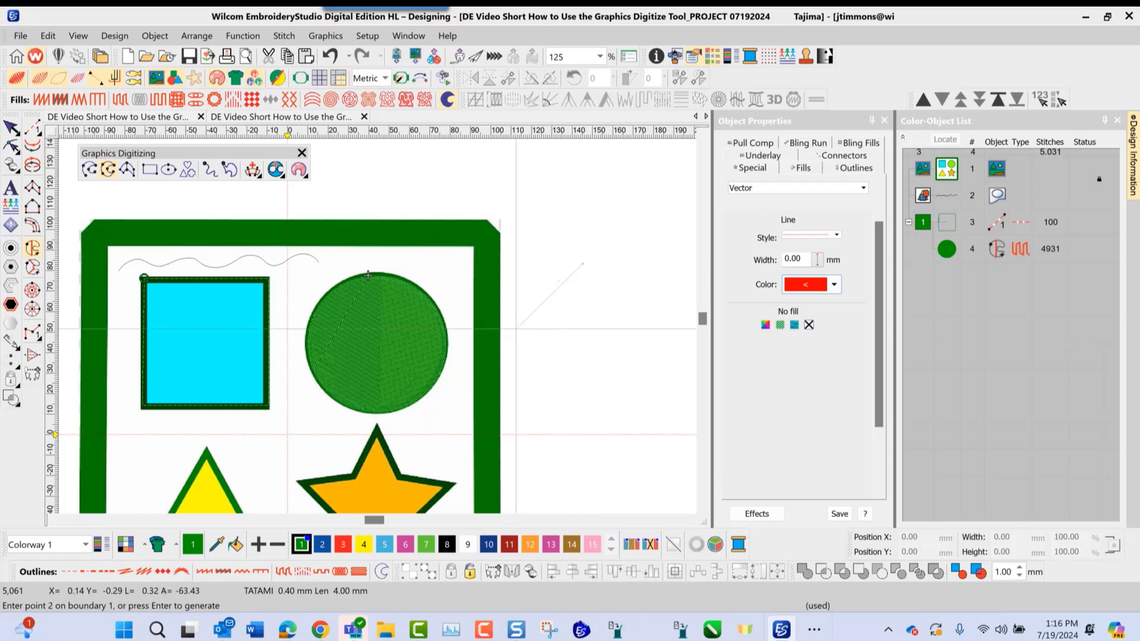
{"action": "left_click", "coordinate": [526, 330]}
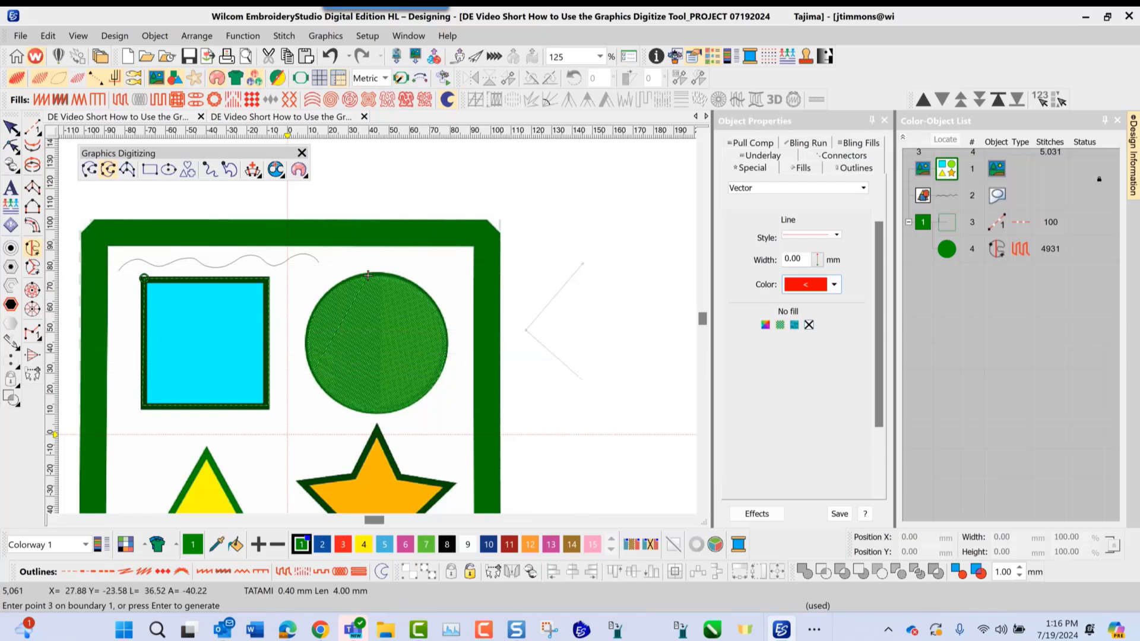
{"action": "left_click", "coordinate": [585, 385]}
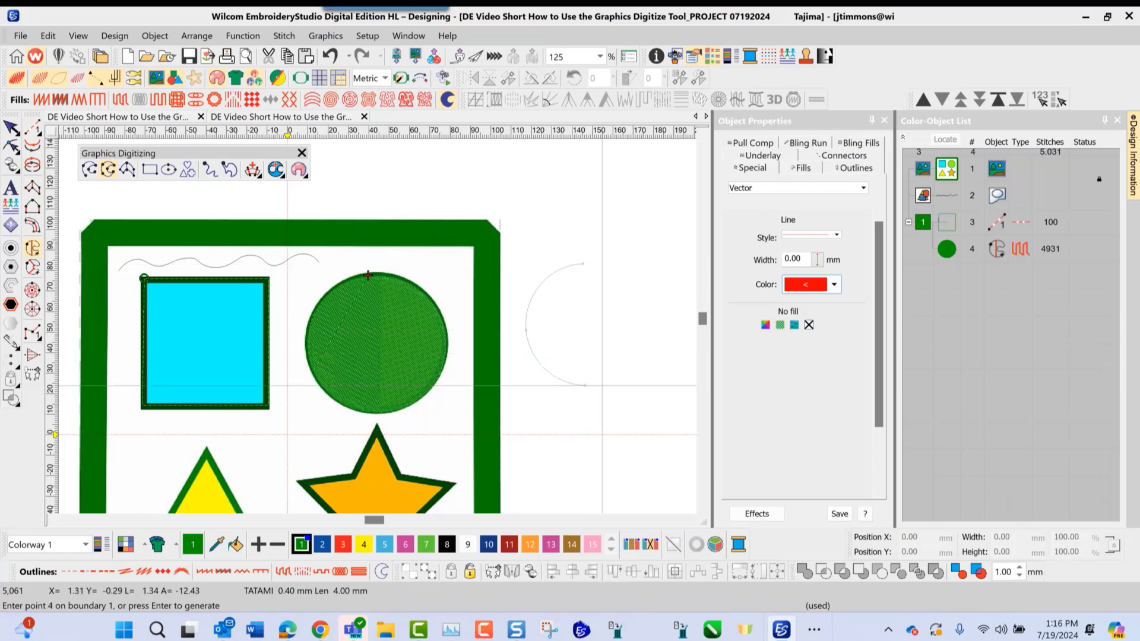
{"action": "left_click", "coordinate": [642, 330]}
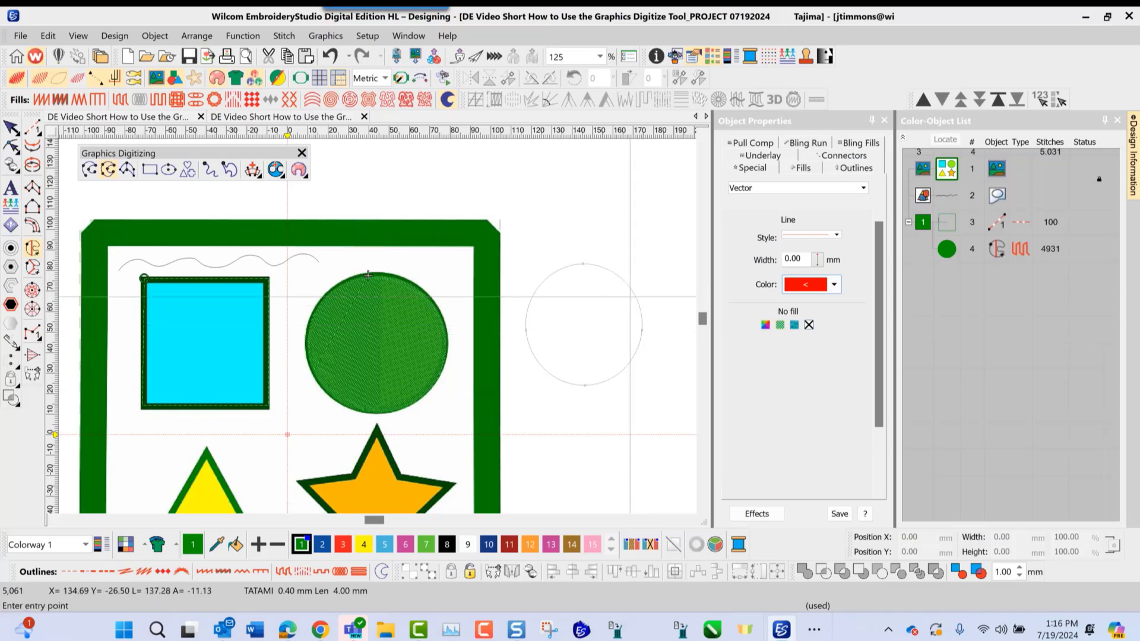
{"action": "key", "text": "Return"}
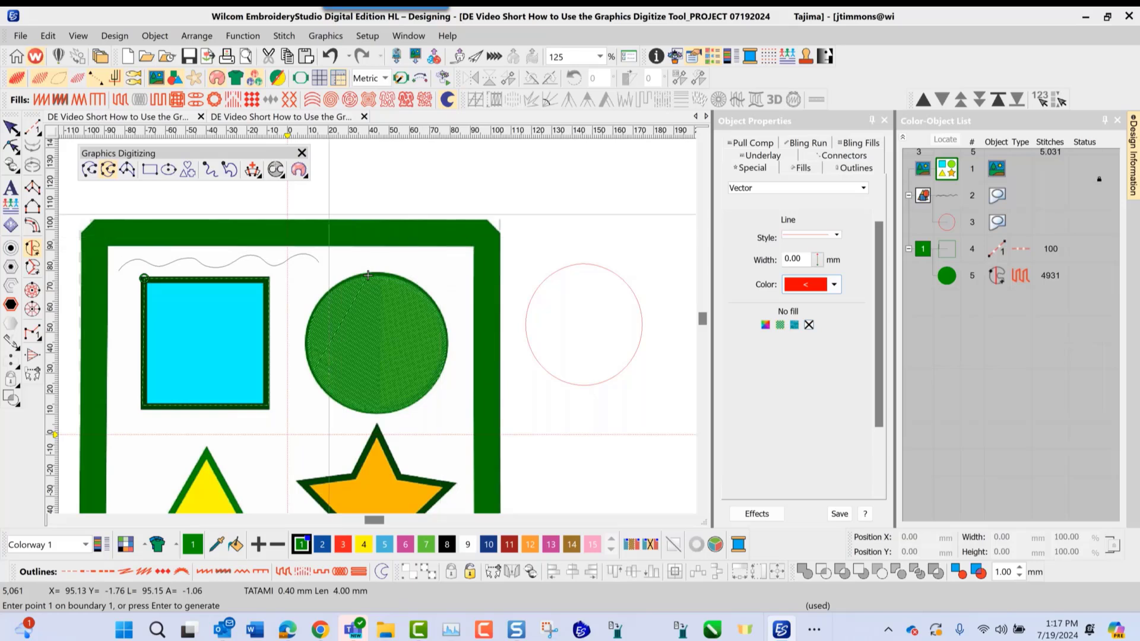
Step: Give the new vector circle a solid red fill
{"action": "left_click", "coordinate": [11, 126]}
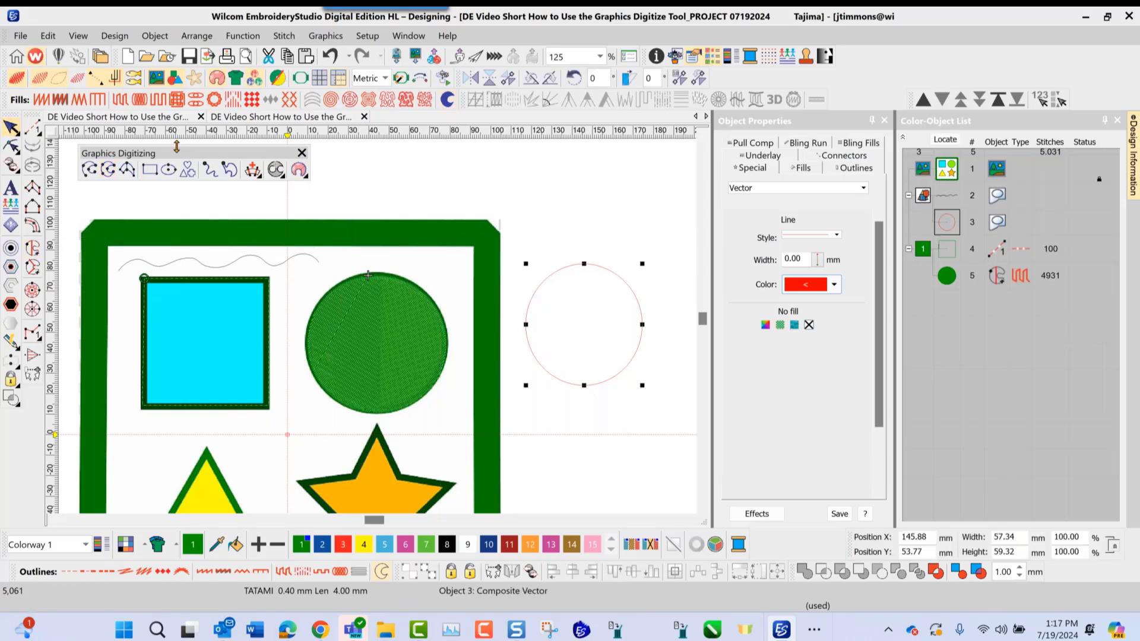
{"action": "left_click", "coordinate": [766, 326]}
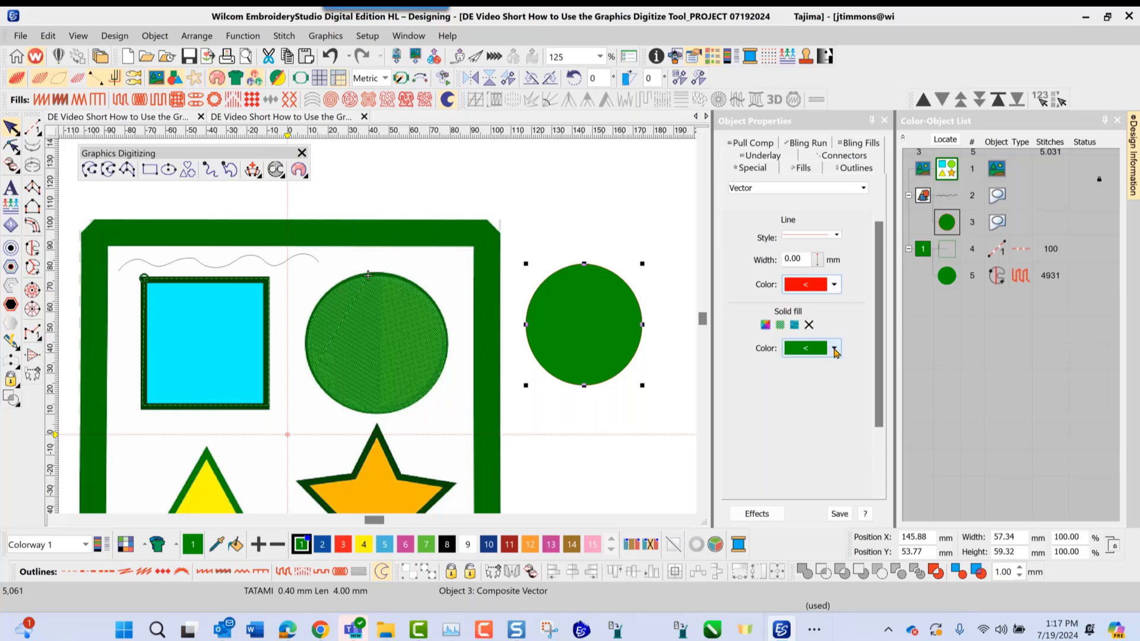
{"action": "left_click", "coordinate": [835, 350]}
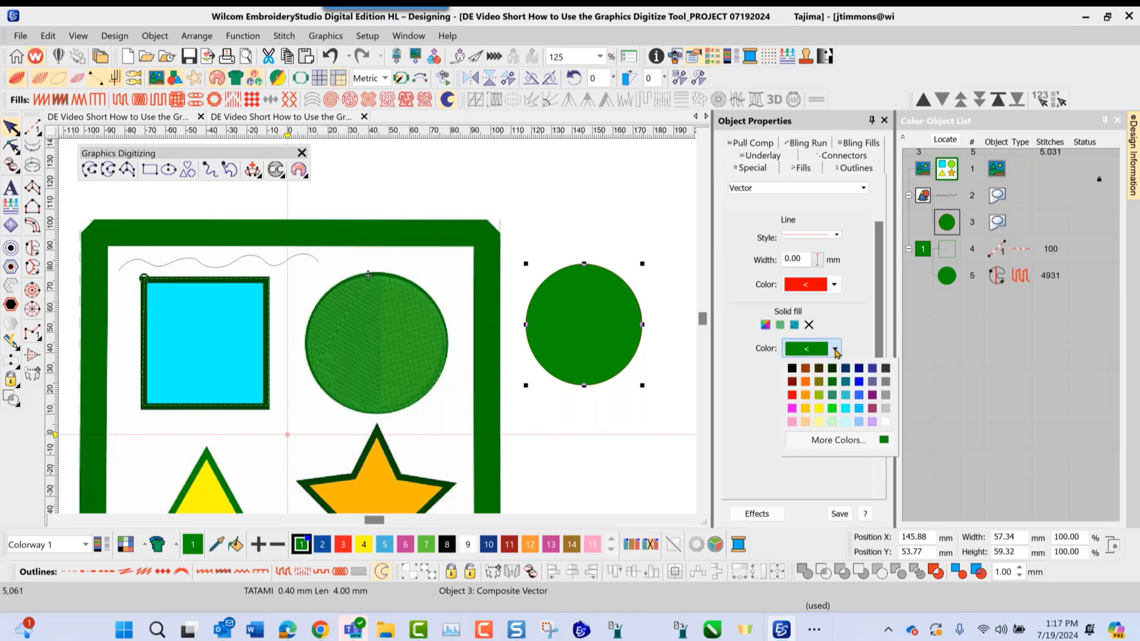
{"action": "left_click", "coordinate": [792, 394]}
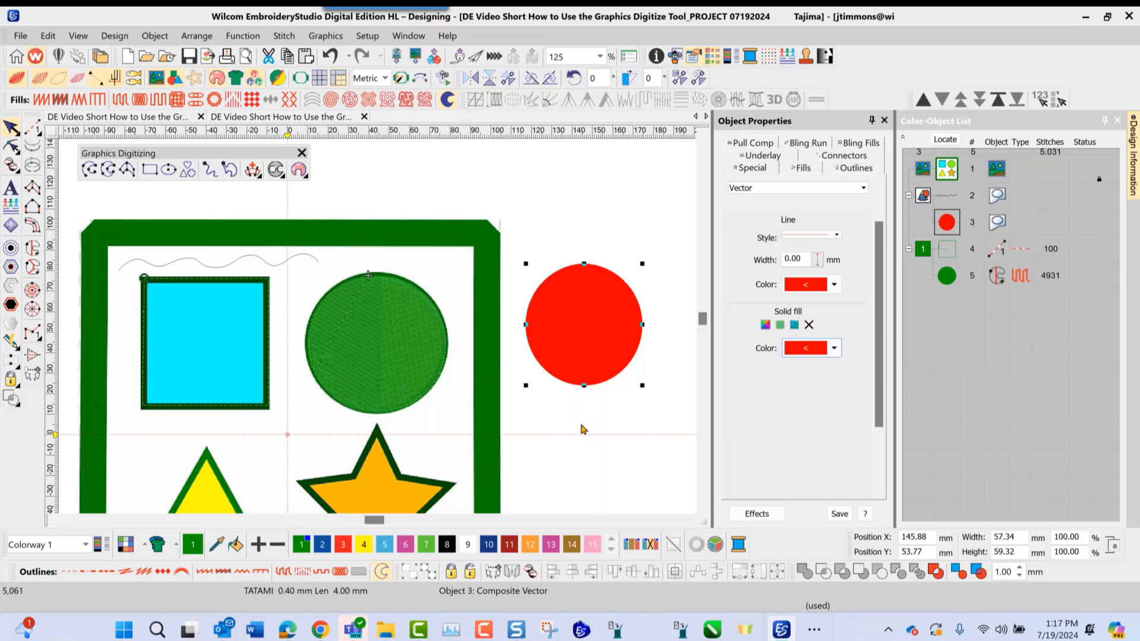
Step: Digitize a curved column with Satin fill, about 37 x 17 mm, above the red vector circle using paired points
{"action": "key", "text": "Escape"}
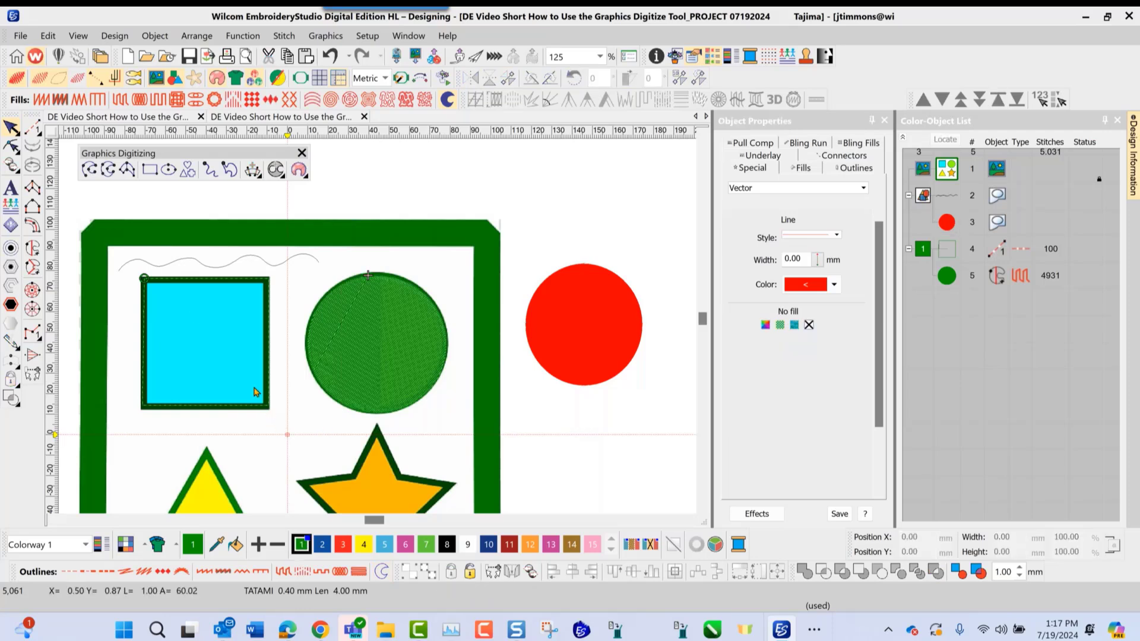
{"action": "left_click", "coordinate": [127, 171]}
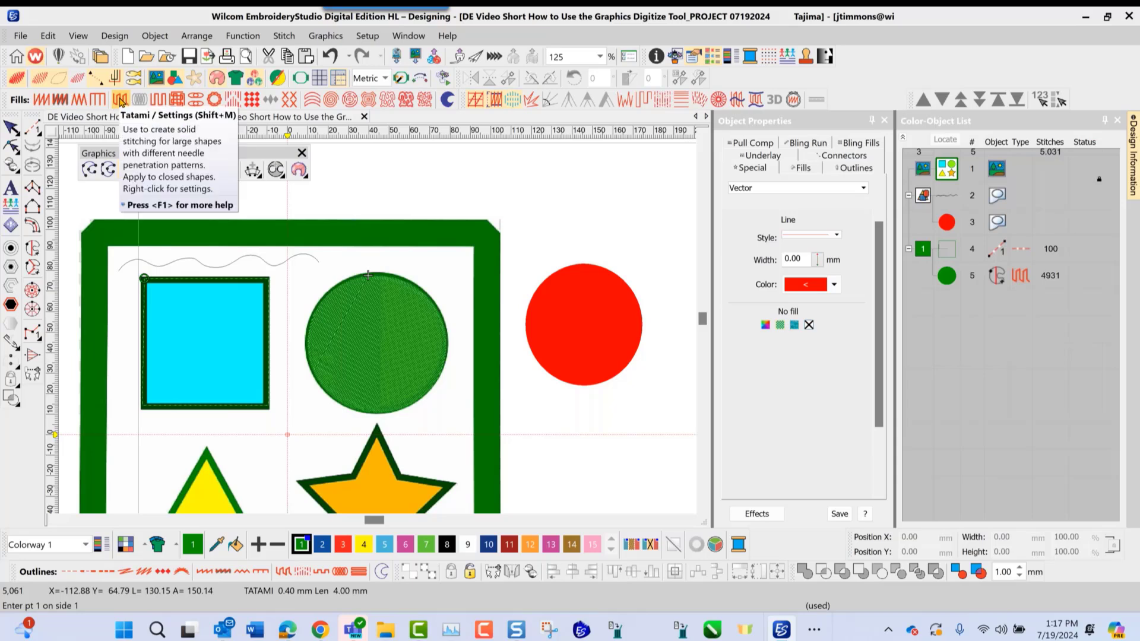
{"action": "left_click", "coordinate": [41, 101]}
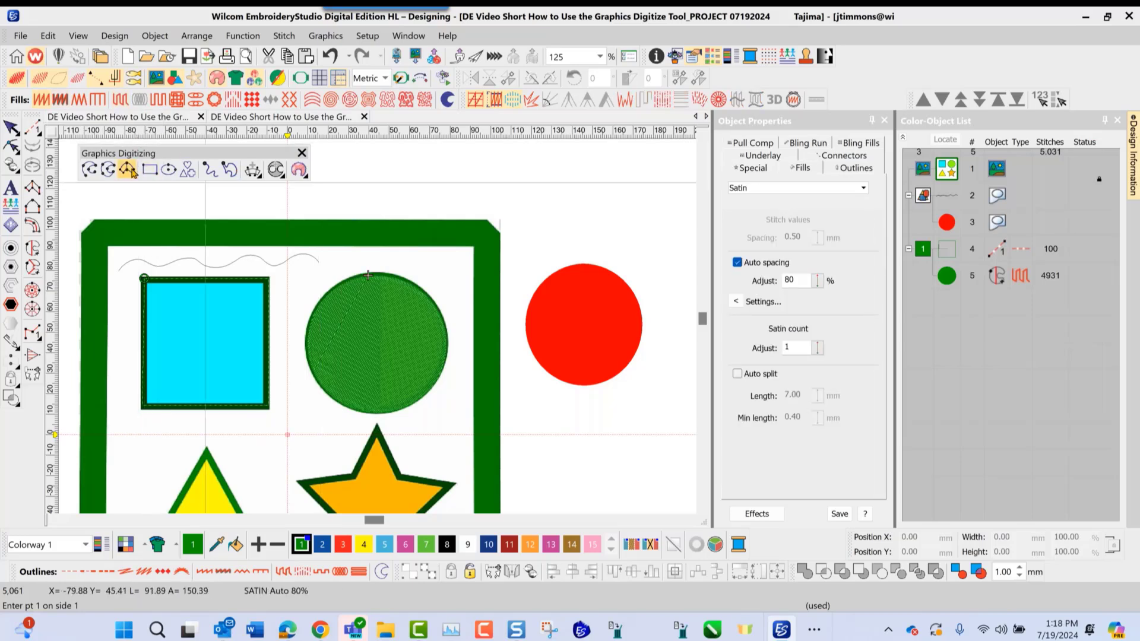
{"action": "left_click", "coordinate": [528, 214]}
{"action": "left_click", "coordinate": [522, 205]}
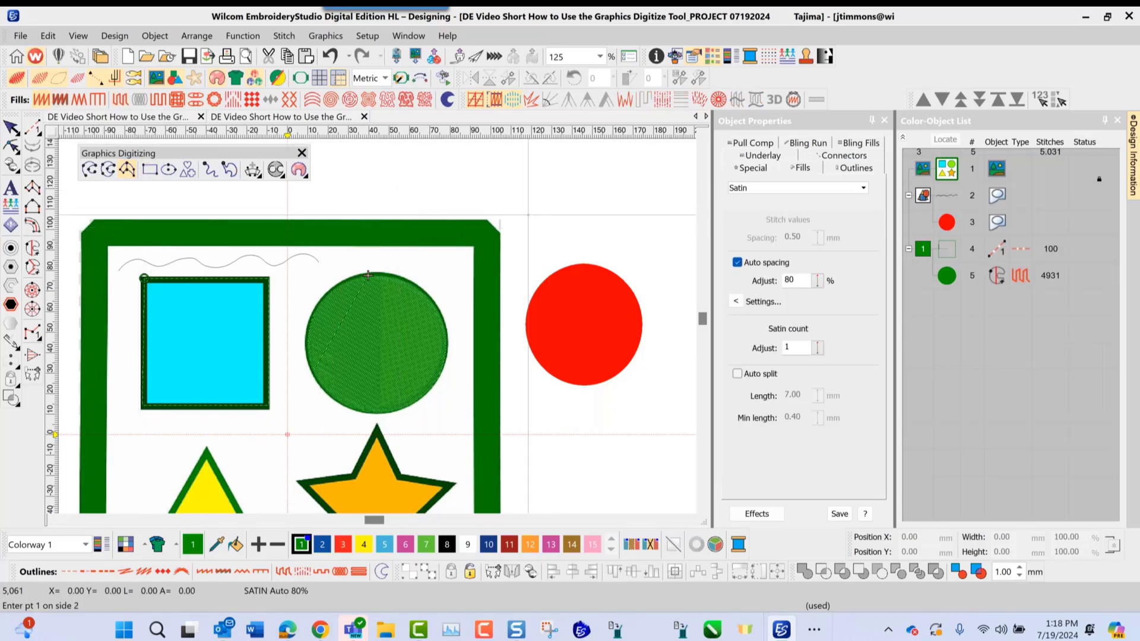
{"action": "right_click", "coordinate": [550, 206]}
{"action": "right_click", "coordinate": [550, 193]}
{"action": "left_click", "coordinate": [575, 211]}
{"action": "left_click", "coordinate": [581, 200]}
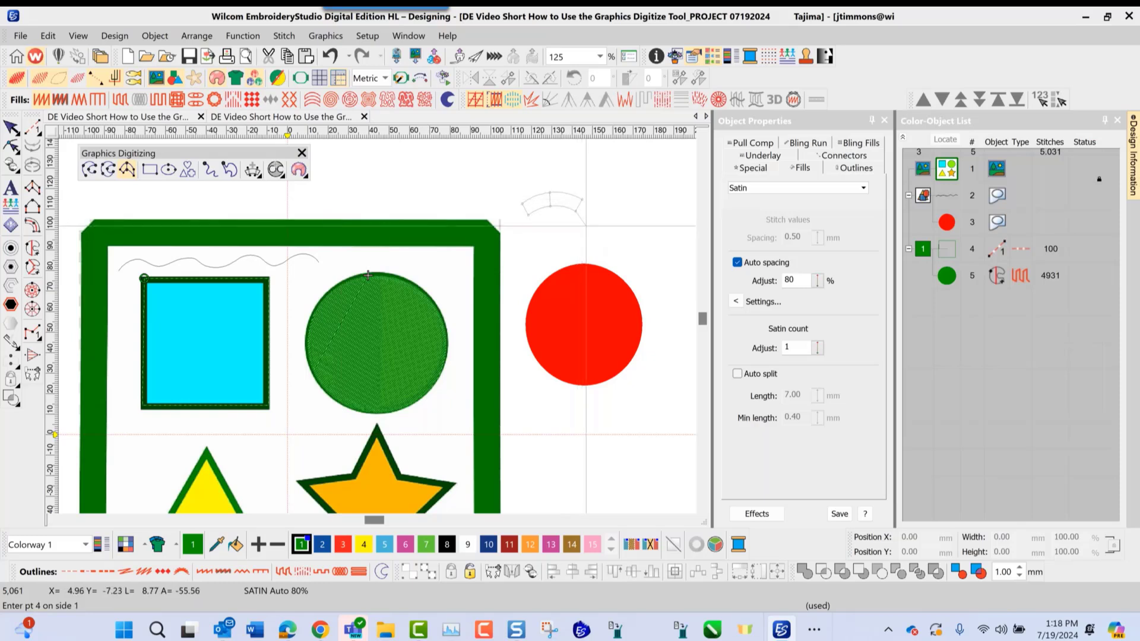
{"action": "right_click", "coordinate": [586, 226]}
{"action": "right_click", "coordinate": [596, 221]}
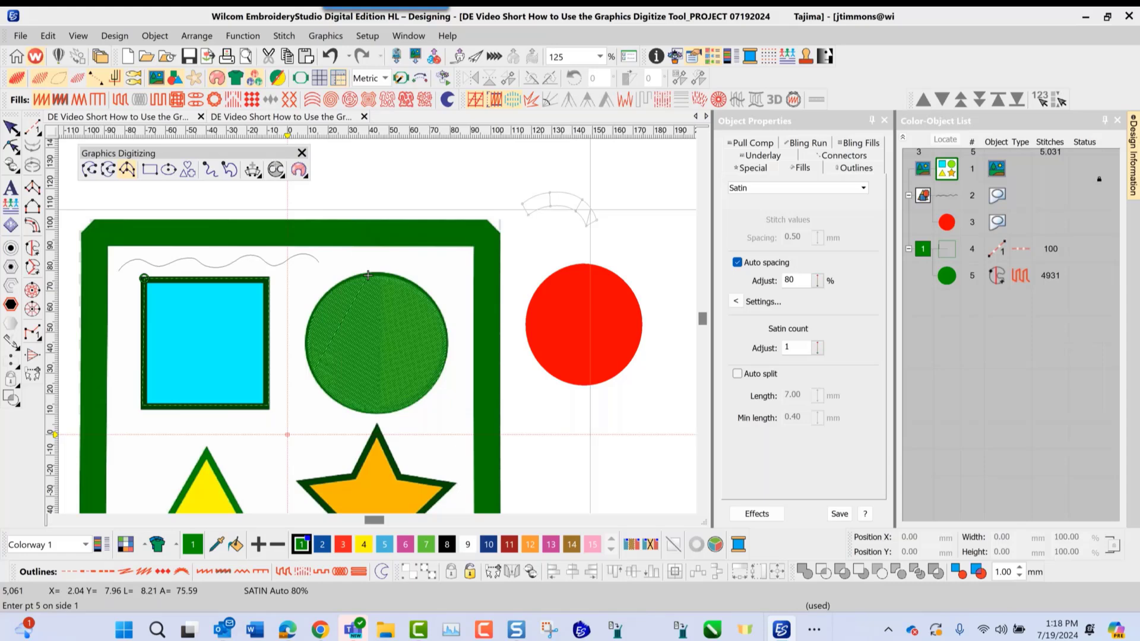
{"action": "key", "text": "Return"}
Step: Digitize a second, wider curved column with Tatami fill just above the satin arc
{"action": "scroll", "coordinate": [545, 226], "scroll_direction": "up", "scroll_amount": 1}
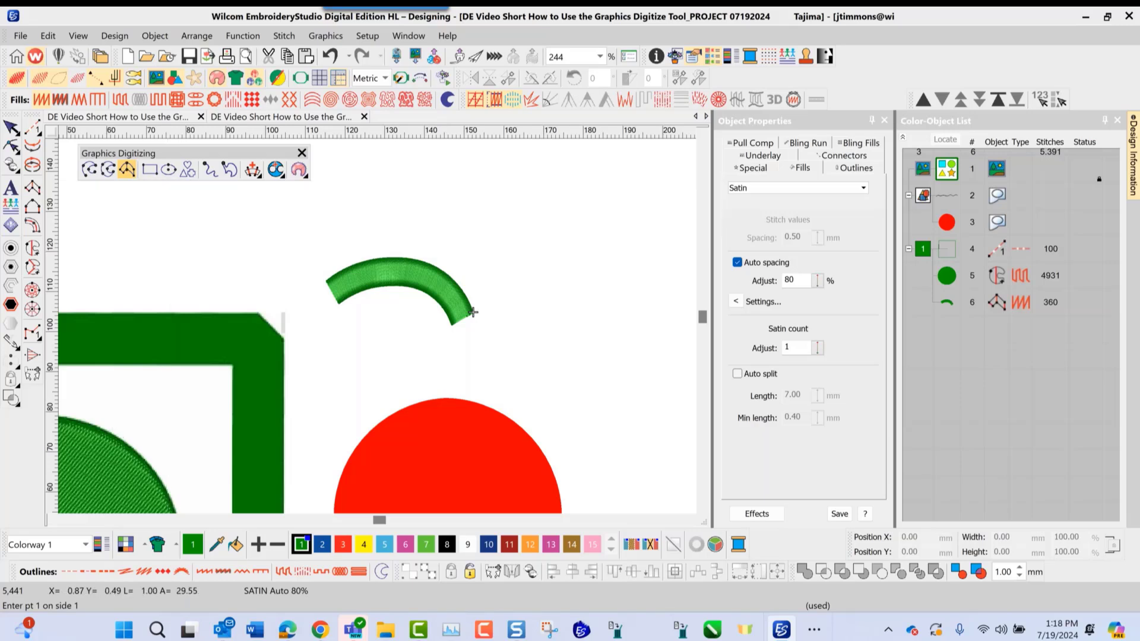
{"action": "left_click", "coordinate": [121, 99]}
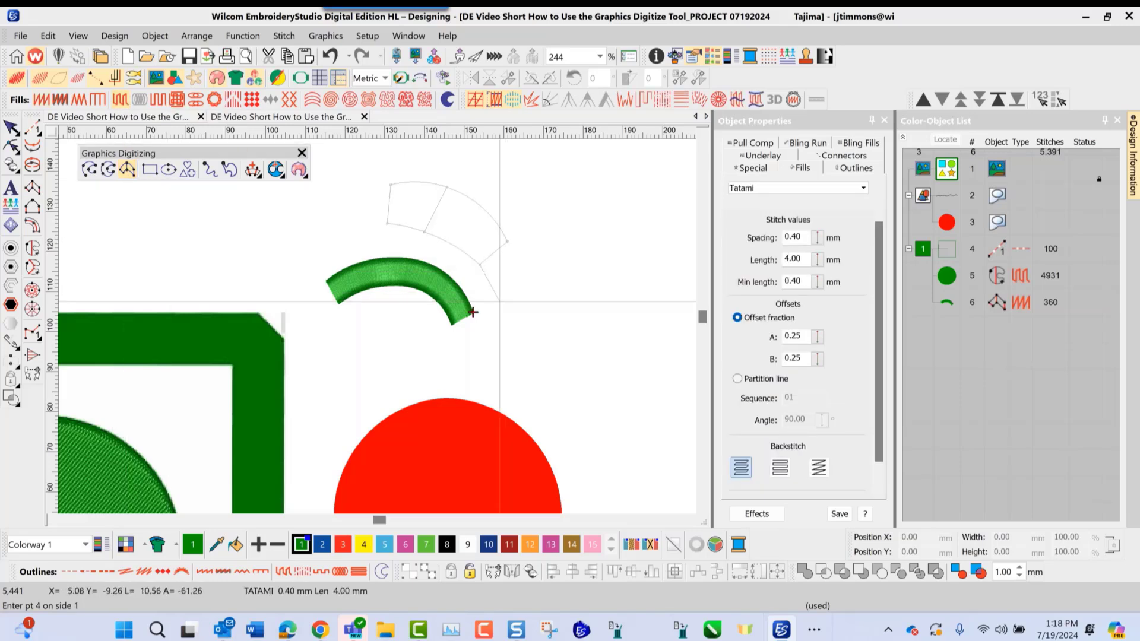
{"action": "left_click", "coordinate": [520, 291]}
{"action": "key", "text": "Return"}
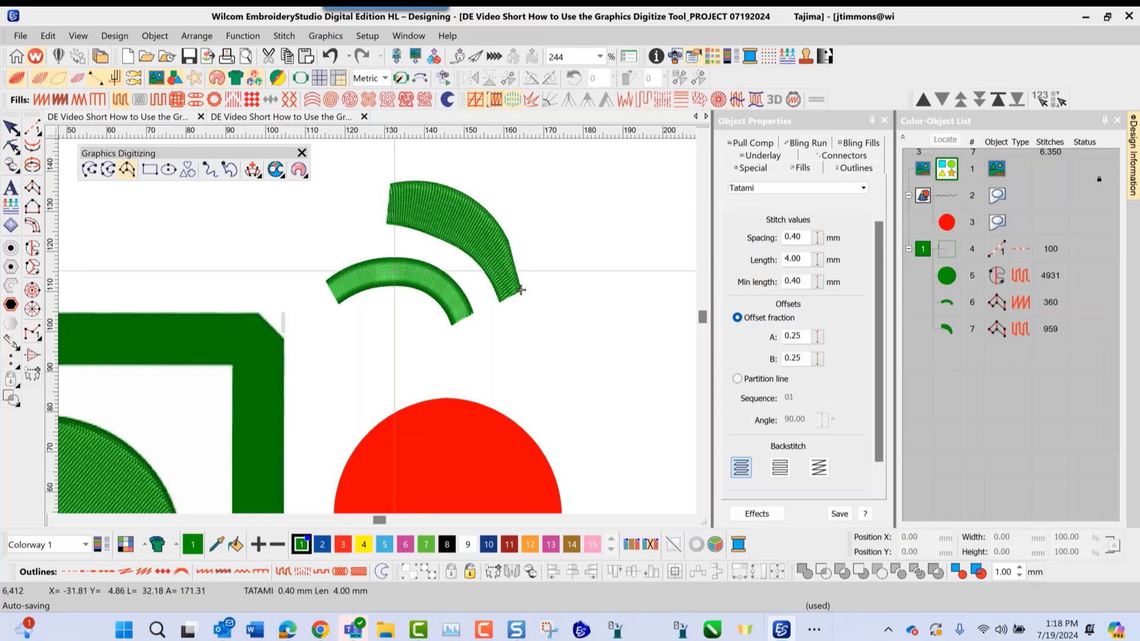
{"action": "key", "text": "Escape"}
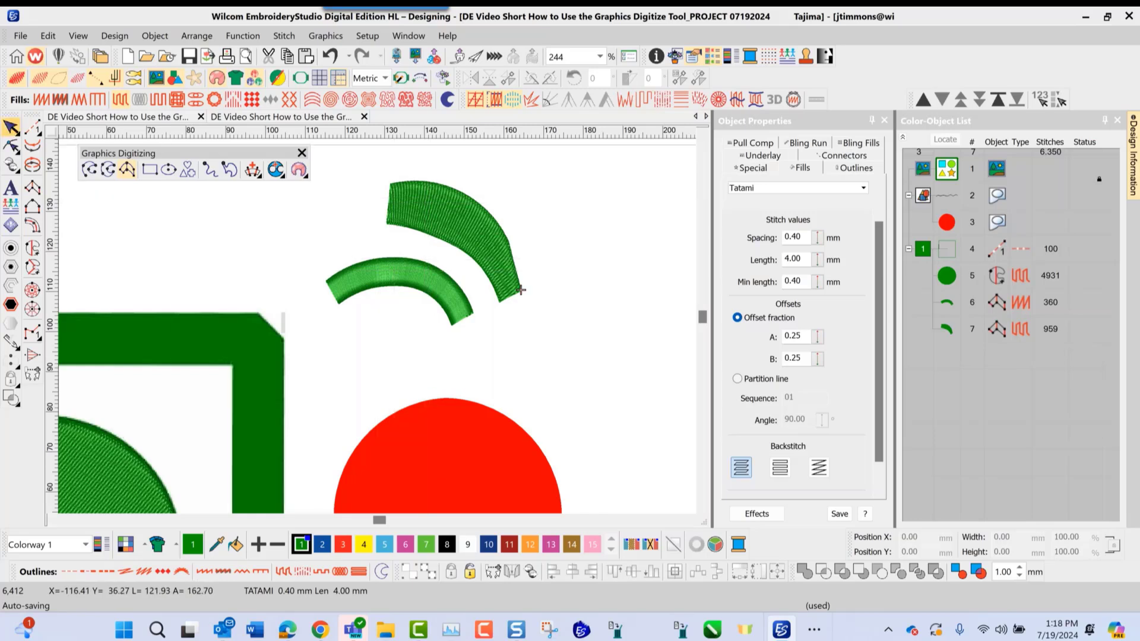
{"action": "key", "text": "Escape"}
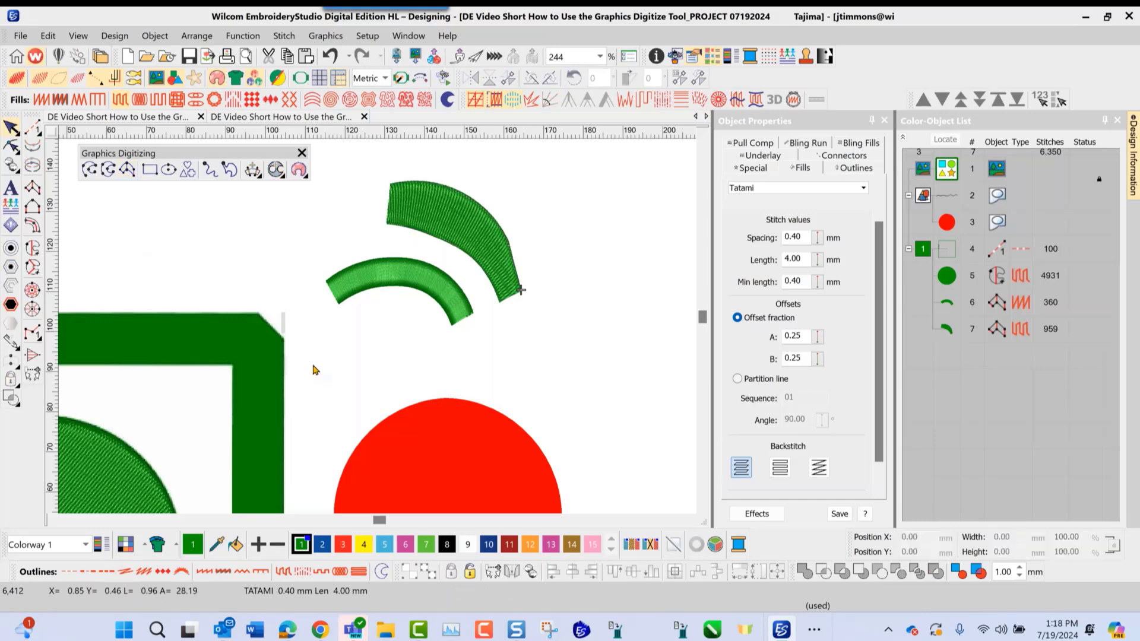
Step: Digitize a Tatami-filled rectangle above the green frame, beside the two curved columns
{"action": "scroll", "coordinate": [233, 374], "scroll_direction": "down", "scroll_amount": 1}
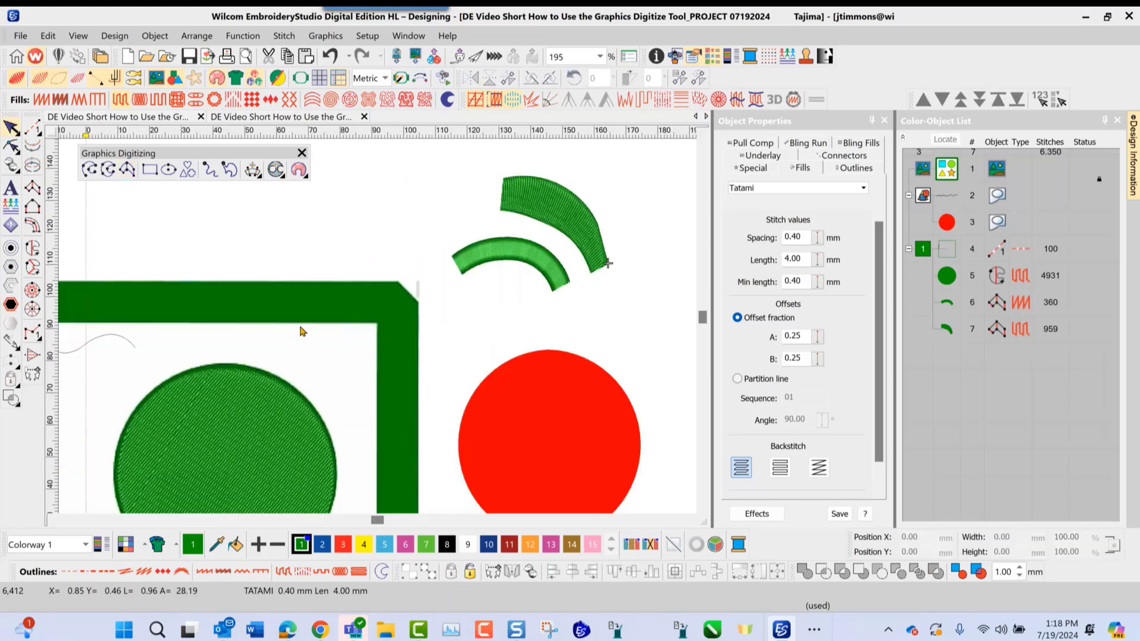
{"action": "left_click", "coordinate": [150, 170]}
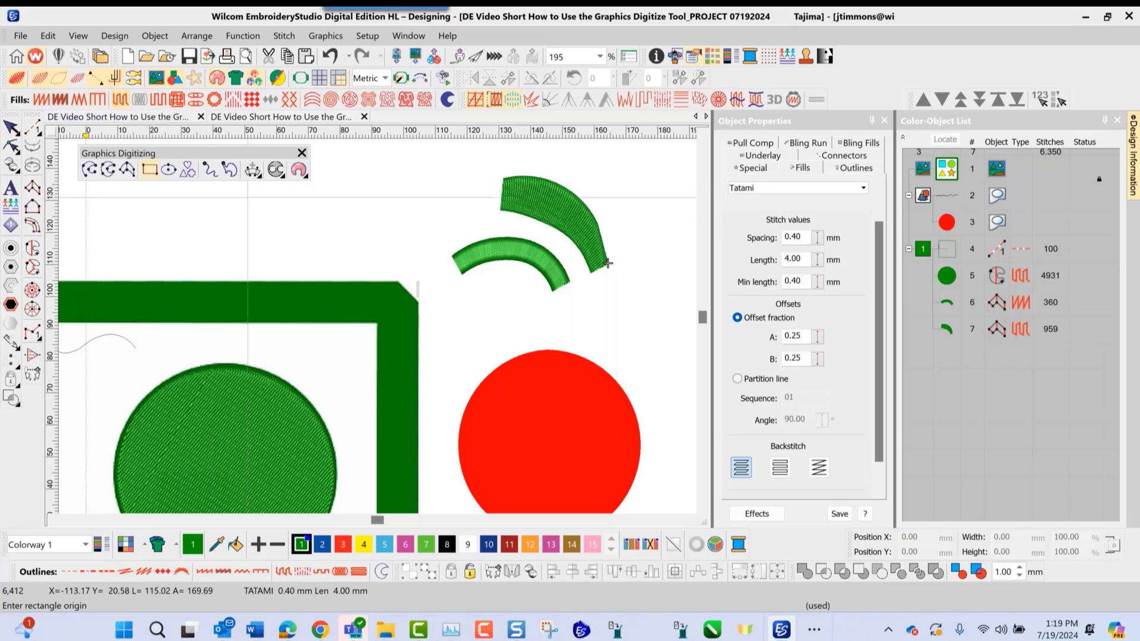
{"action": "left_click", "coordinate": [247, 196]}
{"action": "left_click", "coordinate": [347, 264]}
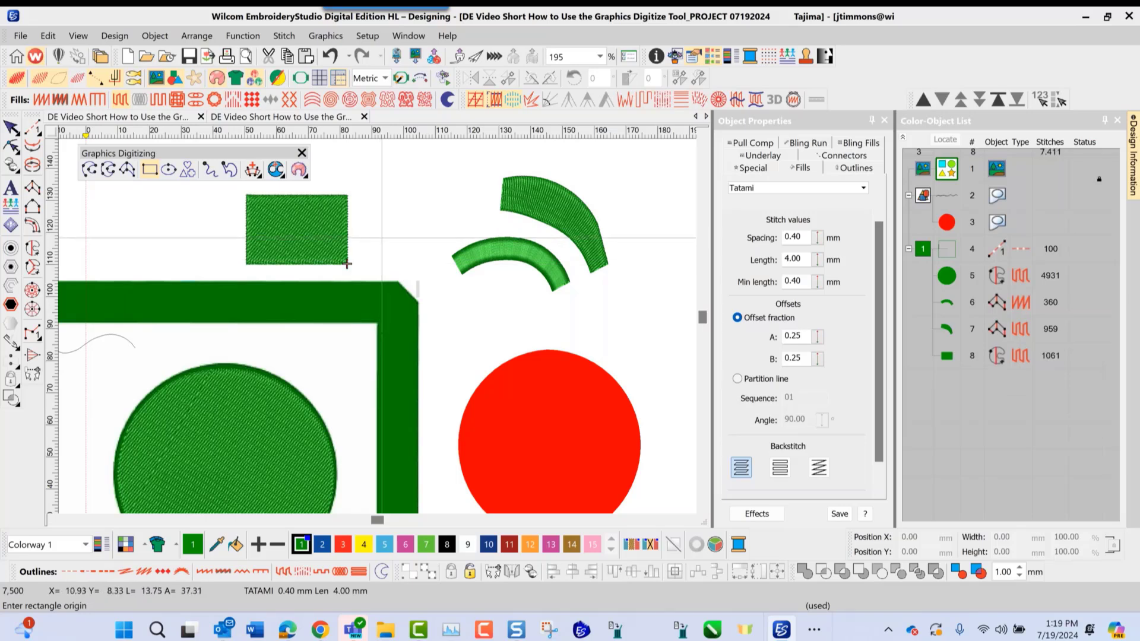
Step: Digitize a Tatami-filled circle beside the stitched rectangle, its lower edge overlapping the top of the green frame
{"action": "left_click", "coordinate": [169, 171]}
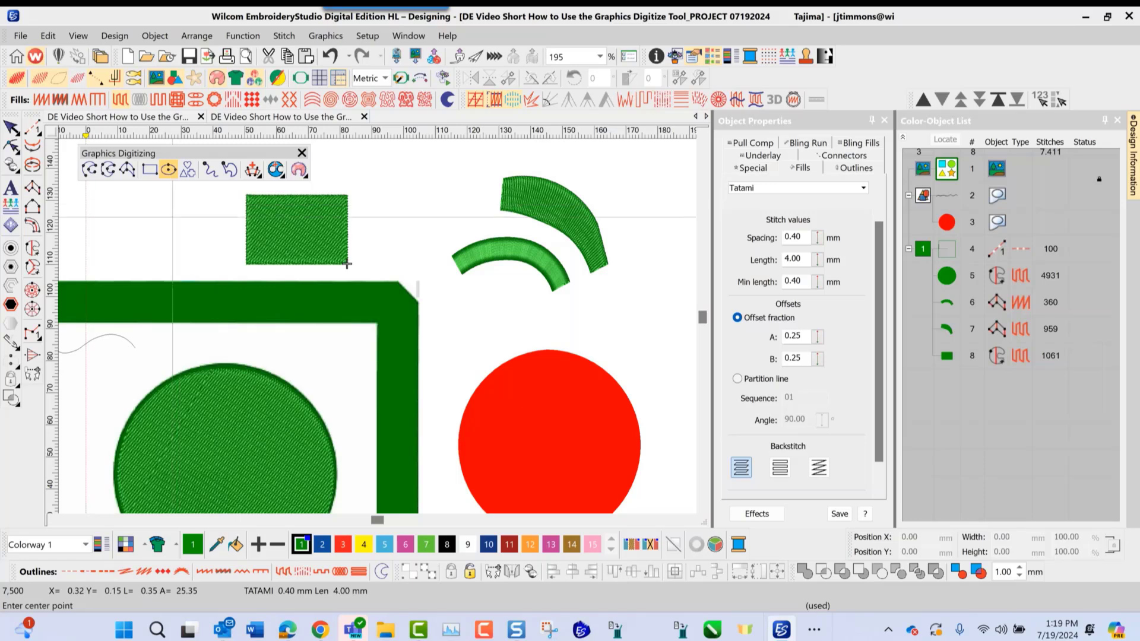
{"action": "left_click", "coordinate": [125, 235]}
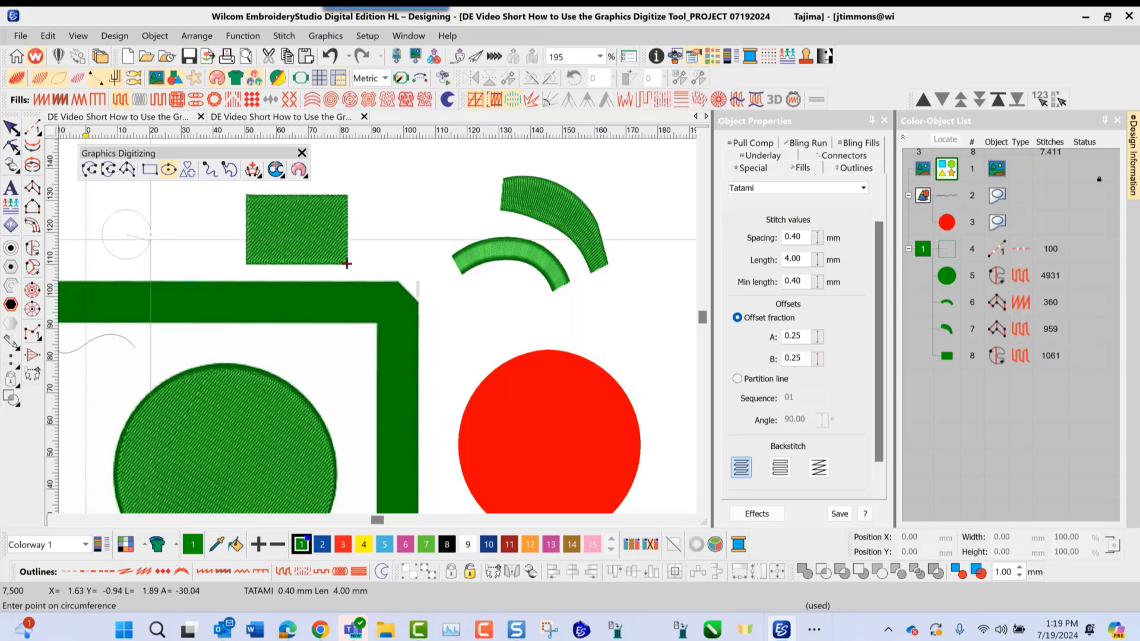
{"action": "left_click", "coordinate": [181, 235]}
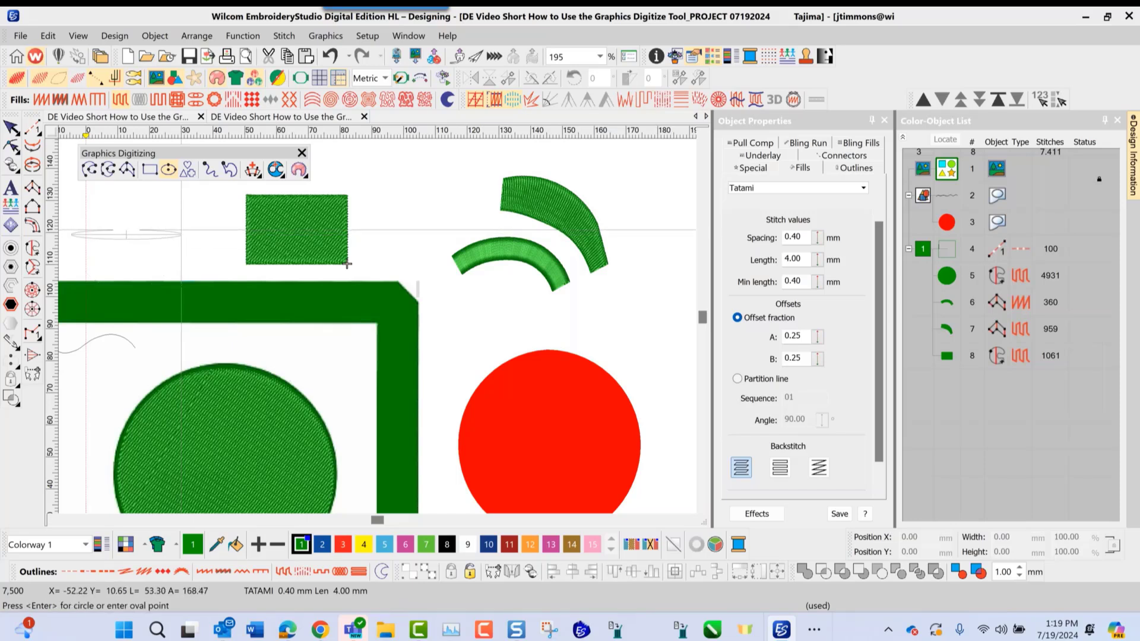
{"action": "key", "text": "Return"}
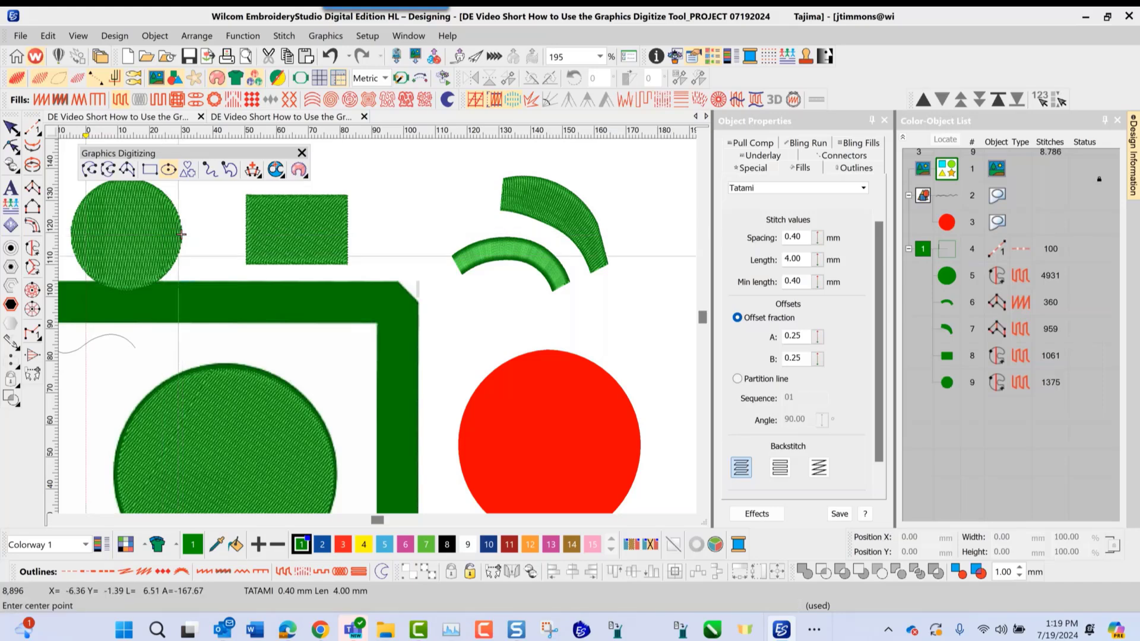
Step: Add octagon shape 08 from the basic shapes with Tatami fill, wider than tall, above the stitched rectangle
{"action": "scroll", "coordinate": [181, 234], "scroll_direction": "down", "scroll_amount": 2}
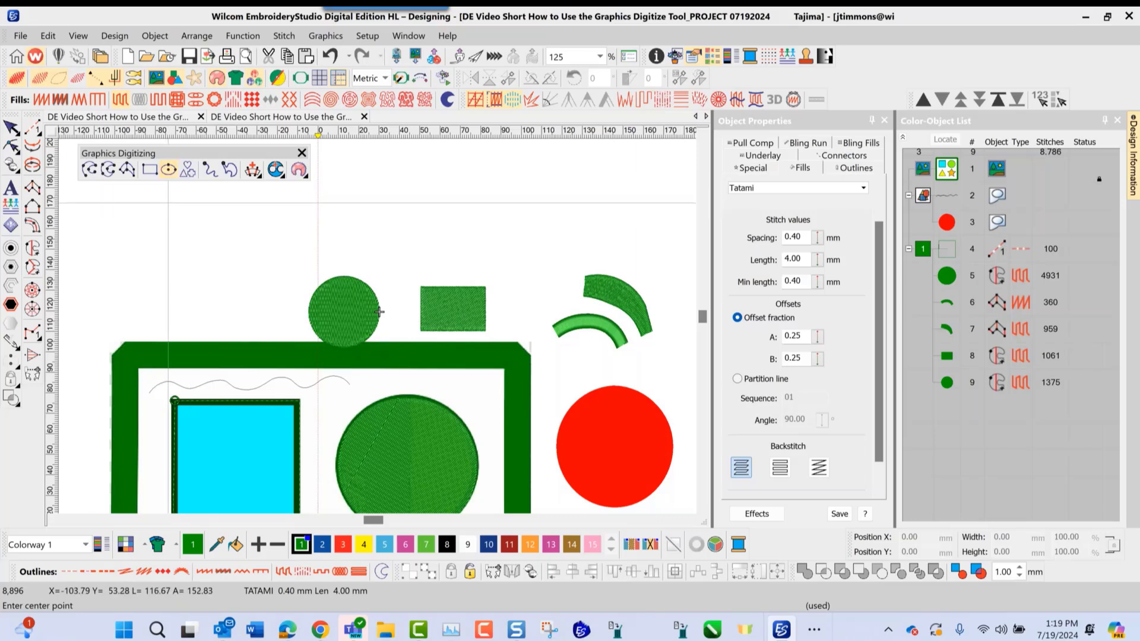
{"action": "left_click", "coordinate": [187, 170]}
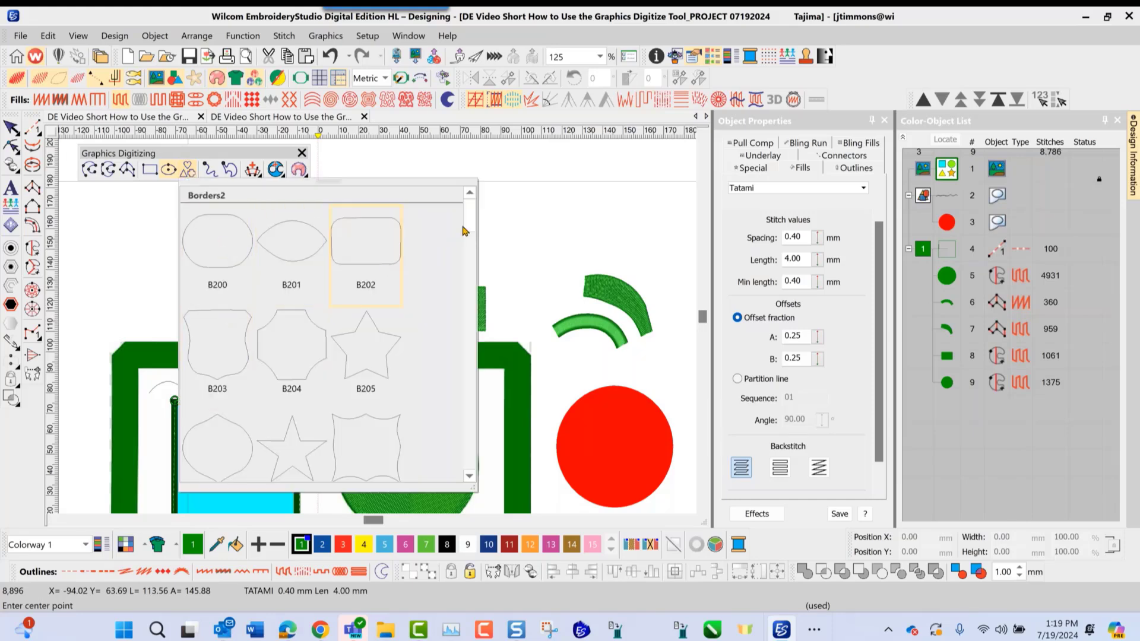
{"action": "left_click_drag", "start_coordinate": [467, 228], "coordinate": [448, 380]}
{"action": "scroll", "coordinate": [451, 371], "scroll_direction": "up", "scroll_amount": 4}
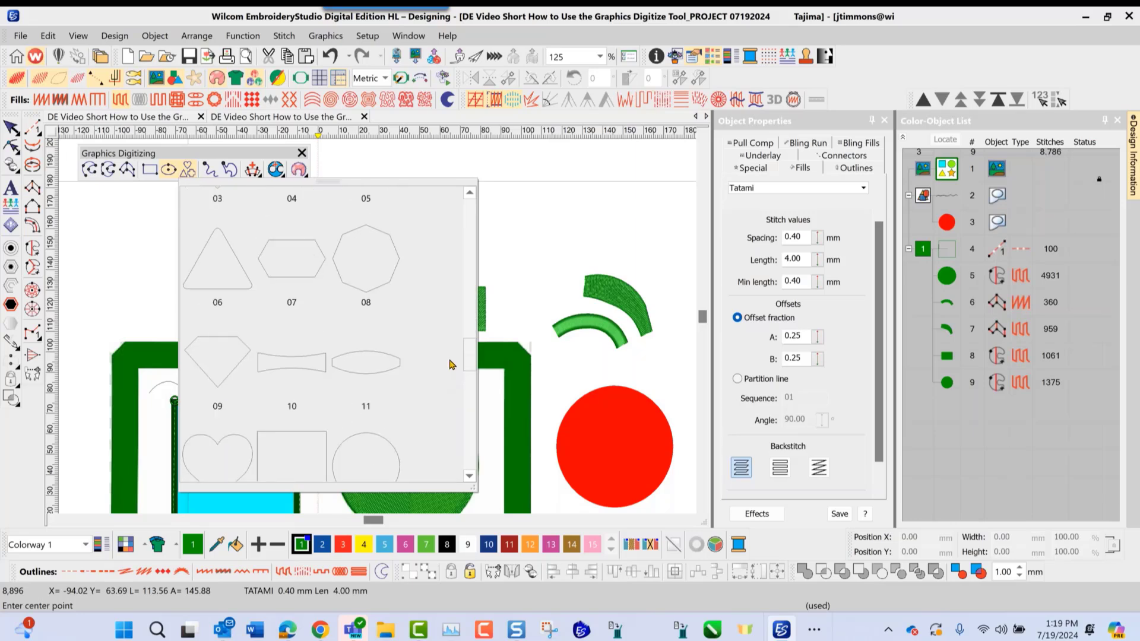
{"action": "left_click", "coordinate": [364, 267]}
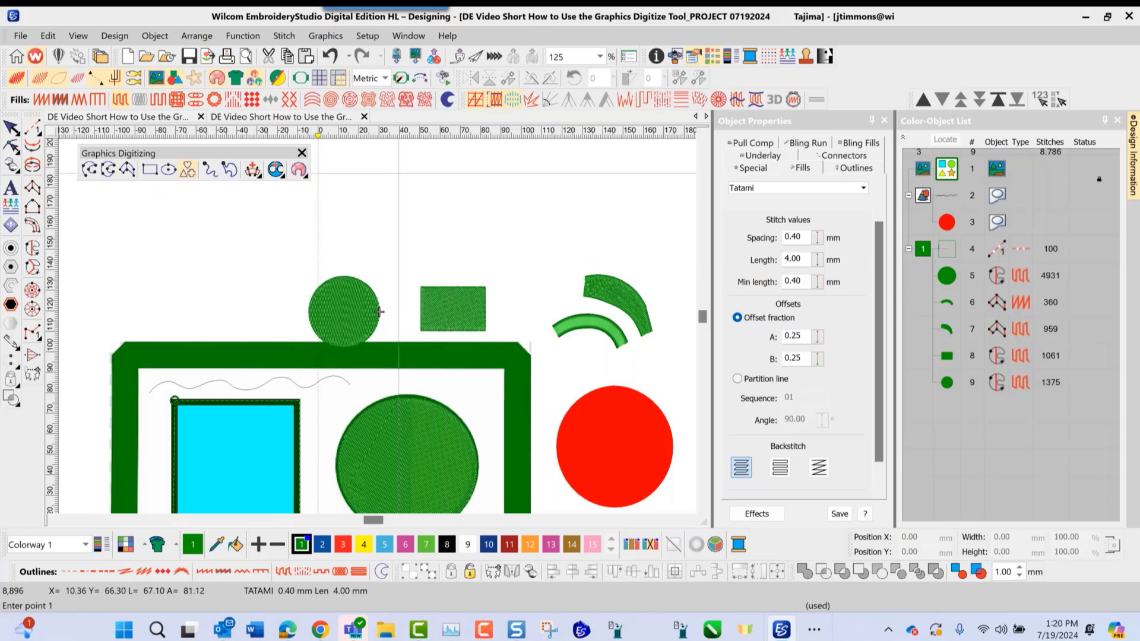
{"action": "left_click_drag", "start_coordinate": [431, 203], "coordinate": [492, 254]}
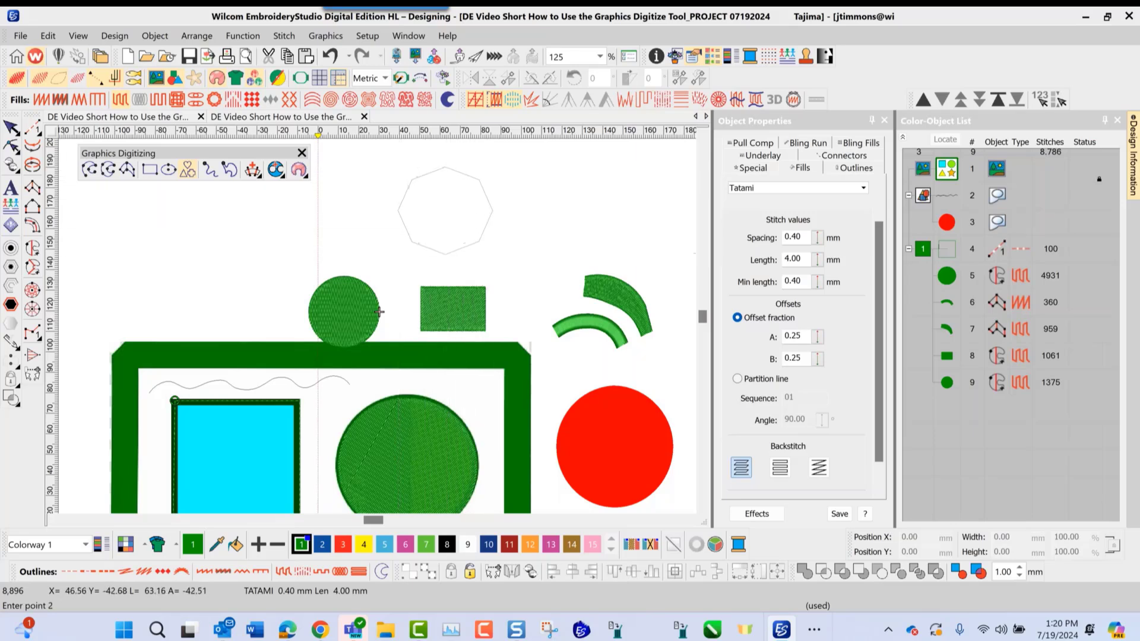
{"action": "left_click", "coordinate": [502, 241]}
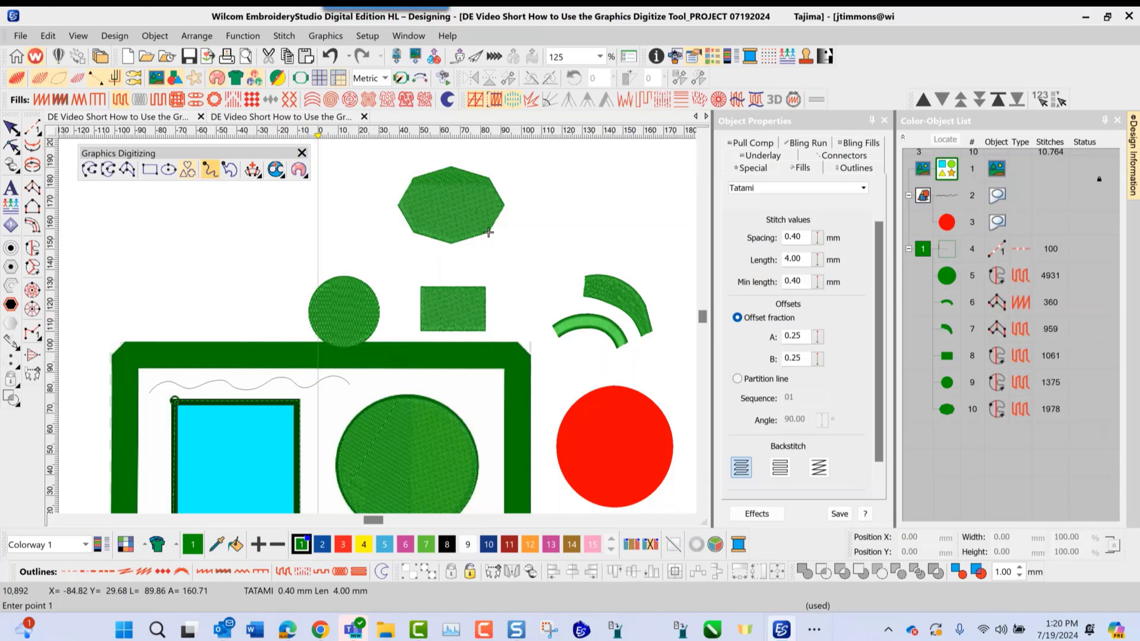
Step: Draw a looping freehand open run-stitch line about 126 x 48 mm with 50% smoothing in the empty area beside the octagon, and select it
{"action": "left_click", "coordinate": [209, 171]}
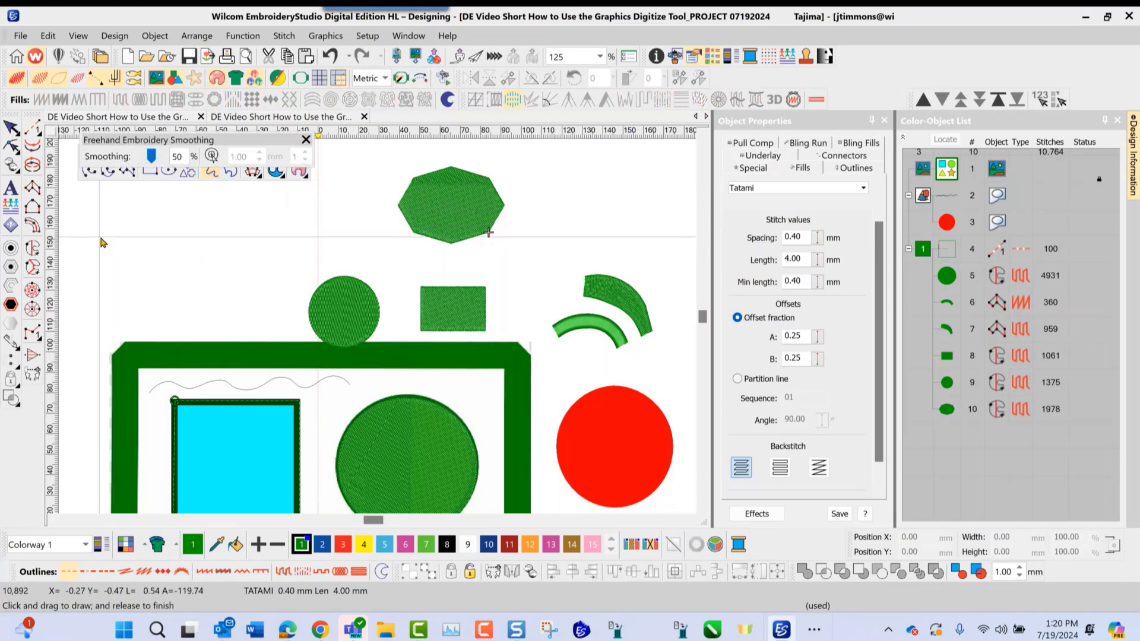
{"action": "mouse_move", "coordinate": [88, 220]}
{"action": "left_mouse_down"}
{"action": "mouse_move", "coordinate": [359, 300]}
{"action": "mouse_move", "coordinate": [409, 273]}
{"action": "mouse_move", "coordinate": [344, 321]}
{"action": "mouse_move", "coordinate": [331, 305]}
{"action": "mouse_move", "coordinate": [202, 313]}
{"action": "mouse_move", "coordinate": [237, 249]}
{"action": "mouse_move", "coordinate": [356, 236]}
{"action": "mouse_move", "coordinate": [367, 311]}
{"action": "mouse_move", "coordinate": [226, 279]}
{"action": "mouse_move", "coordinate": [331, 292]}
{"action": "mouse_move", "coordinate": [419, 262]}
{"action": "mouse_move", "coordinate": [351, 307]}
{"action": "left_mouse_up"}
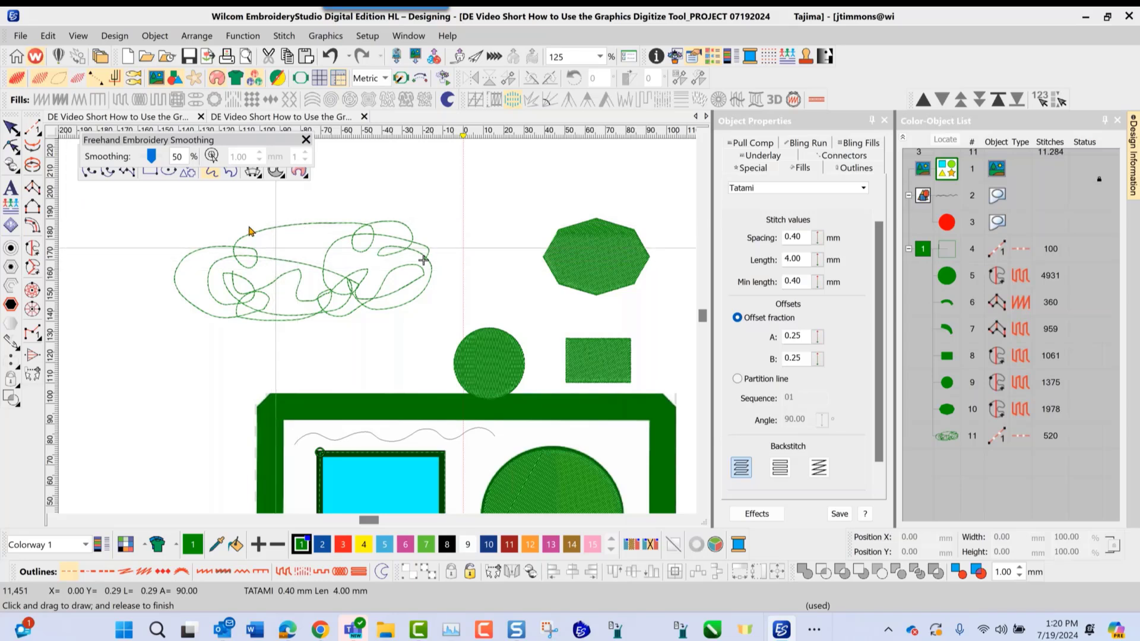
{"action": "left_click", "coordinate": [11, 127]}
{"action": "left_click", "coordinate": [200, 254]}
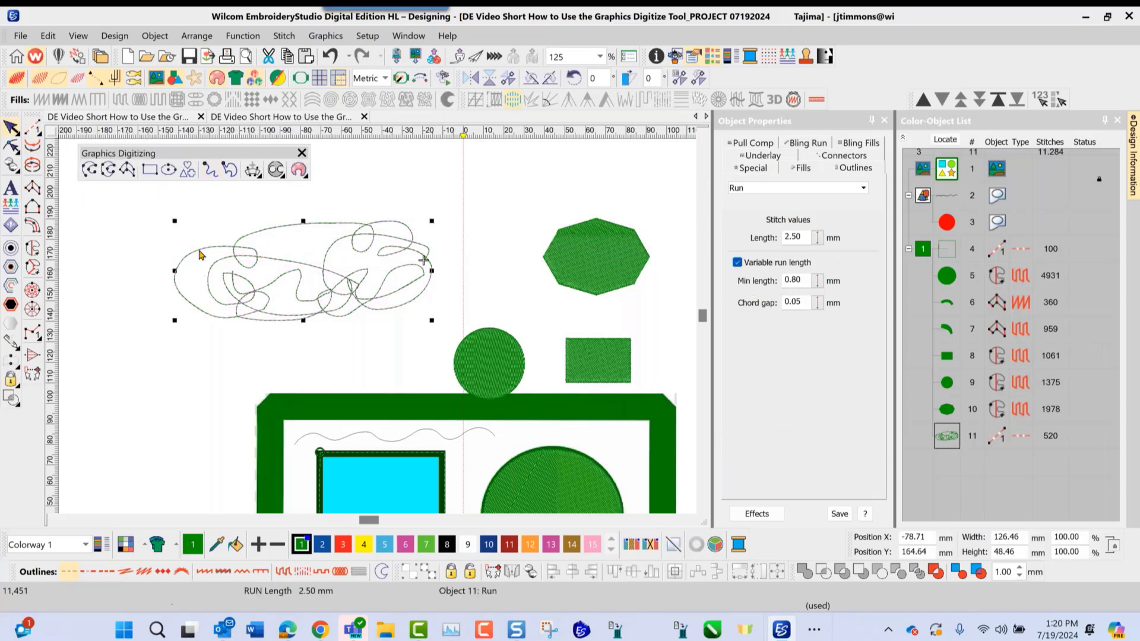
Step: Draw a closed freehand run-stitch shape about 50 x 23 mm with 50% smoothing above the freehand scribble
{"action": "left_click", "coordinate": [230, 170]}
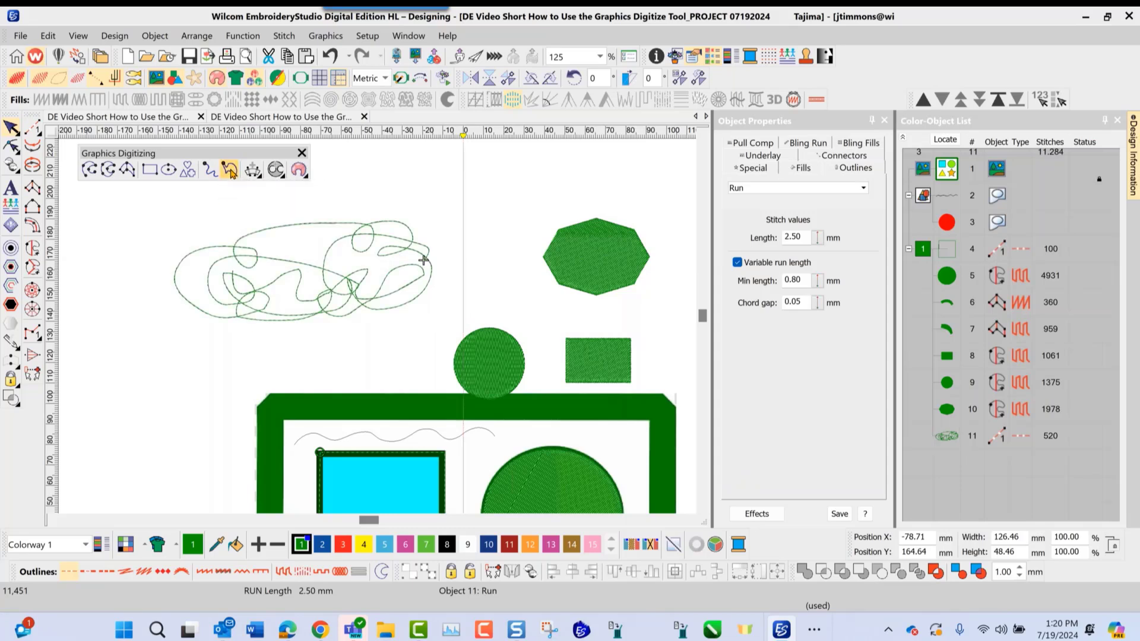
{"action": "mouse_move", "coordinate": [389, 162]}
{"action": "left_mouse_down"}
{"action": "mouse_move", "coordinate": [453, 161]}
{"action": "mouse_move", "coordinate": [474, 178]}
{"action": "mouse_move", "coordinate": [462, 201]}
{"action": "mouse_move", "coordinate": [431, 207]}
{"action": "mouse_move", "coordinate": [377, 200]}
{"action": "mouse_move", "coordinate": [387, 158]}
{"action": "left_mouse_up"}
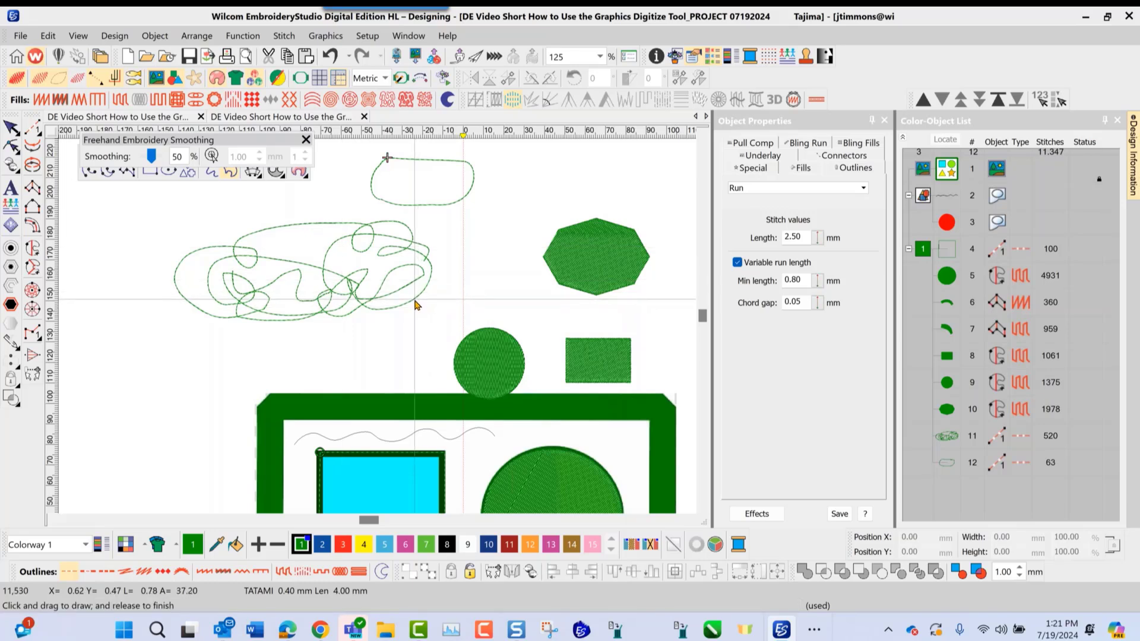
{"action": "left_click", "coordinate": [28, 130]}
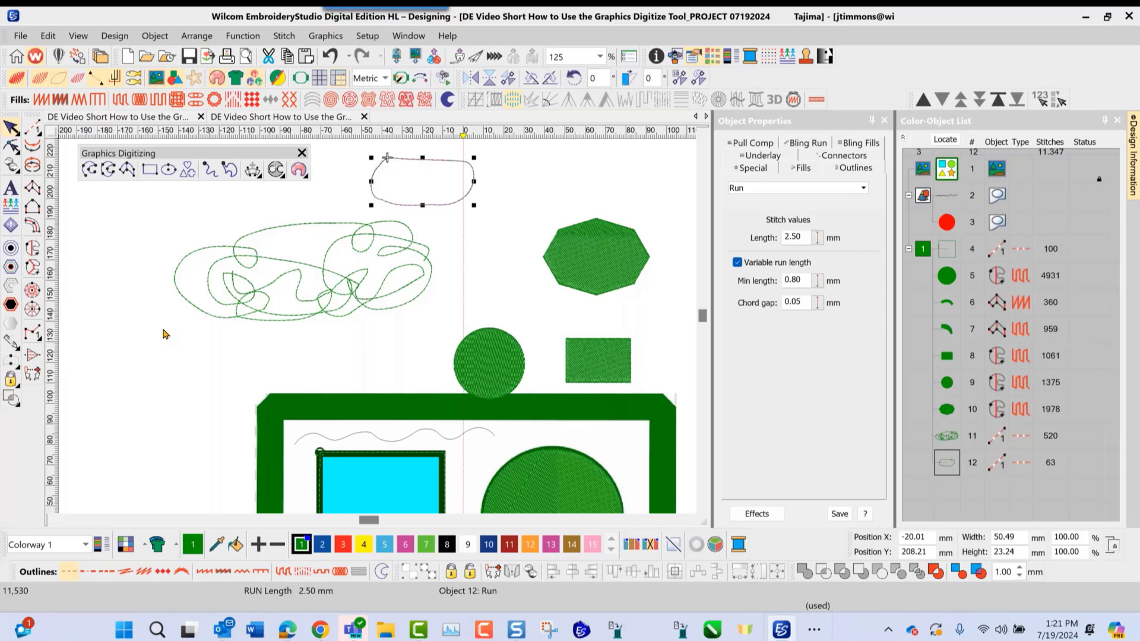
{"action": "left_click", "coordinate": [165, 332]}
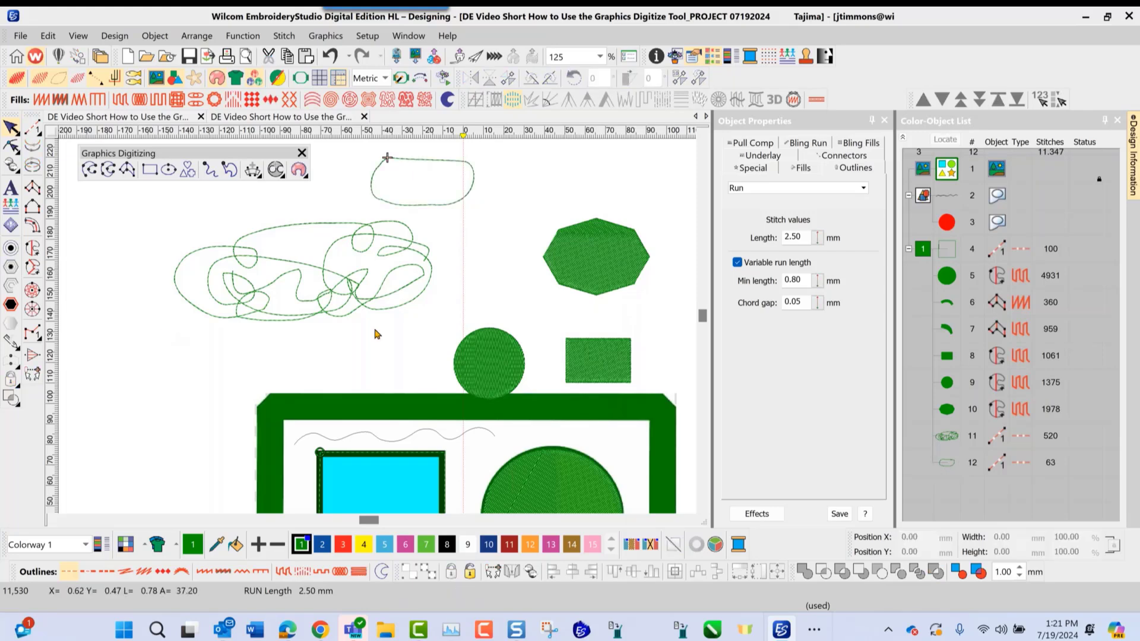
Step: Add three stitch angles across the narrow satin arc above the red circle, fanned to follow its curve
{"action": "scroll", "coordinate": [374, 329], "scroll_direction": "down", "scroll_amount": 2}
{"action": "scroll", "coordinate": [463, 393], "scroll_direction": "up", "scroll_amount": 3}
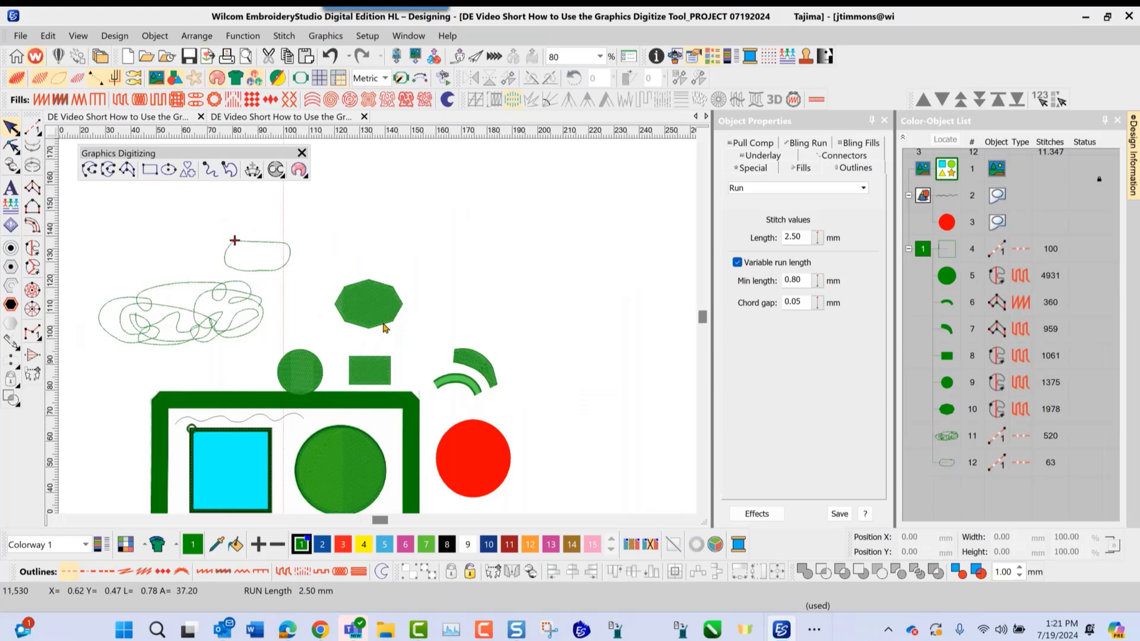
{"action": "scroll", "coordinate": [380, 331], "scroll_direction": "up", "scroll_amount": 2}
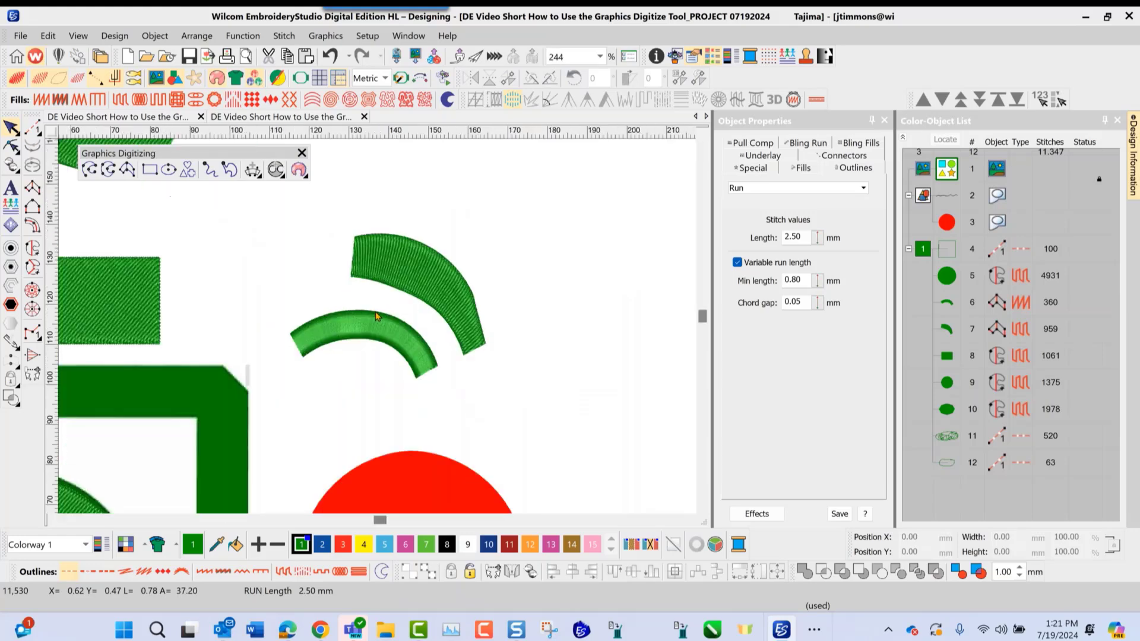
{"action": "left_click", "coordinate": [350, 343]}
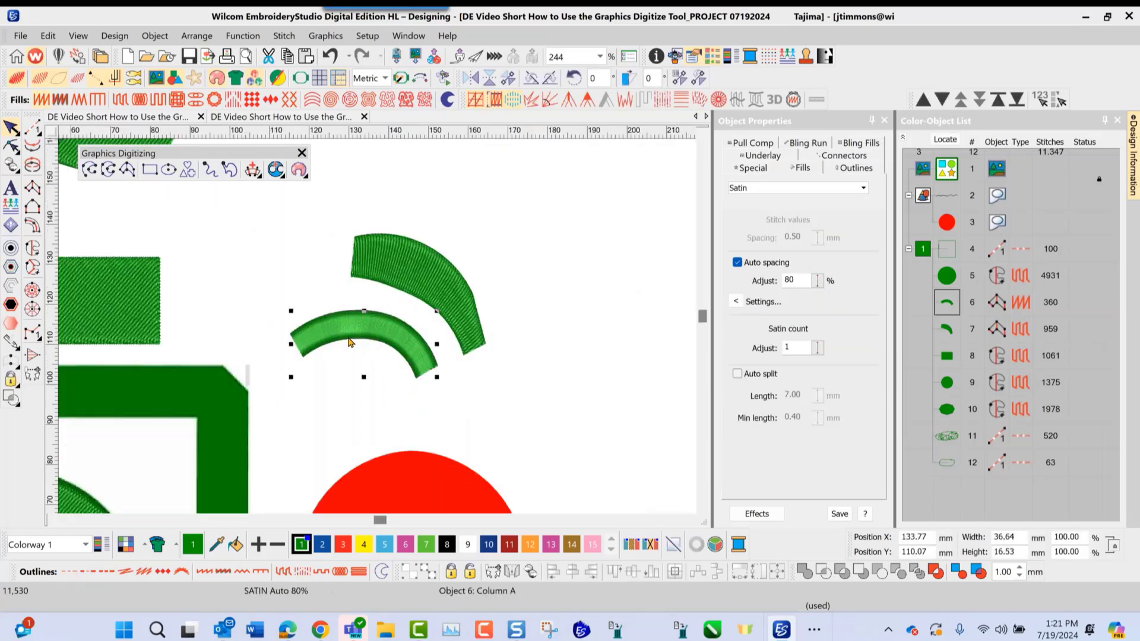
{"action": "left_click", "coordinate": [254, 170]}
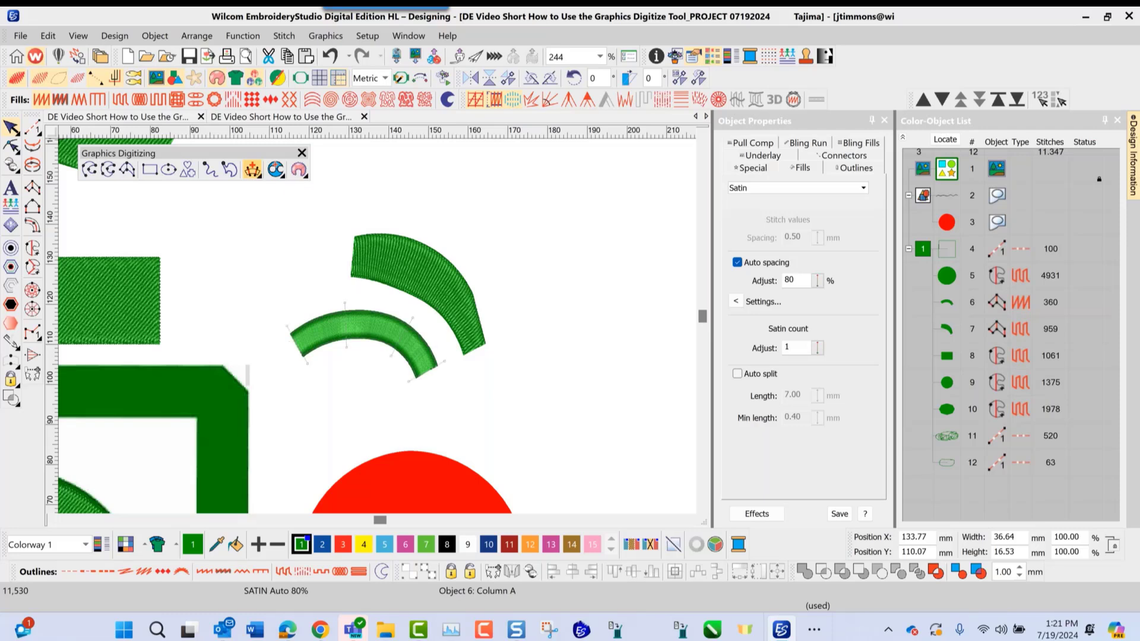
{"action": "left_click", "coordinate": [327, 350]}
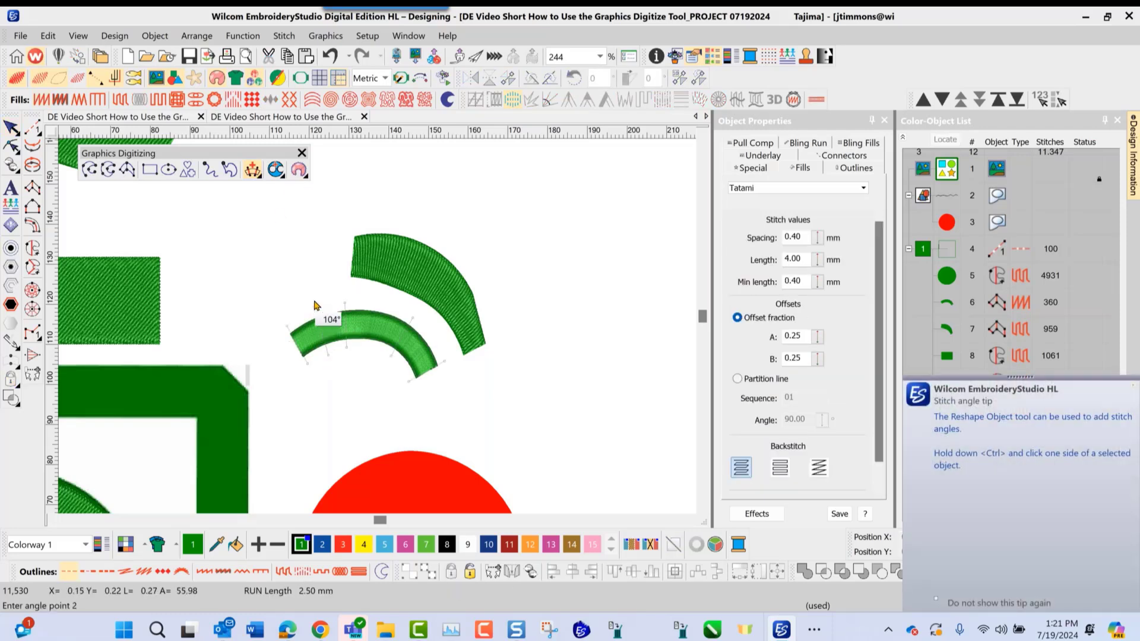
{"action": "left_click", "coordinate": [315, 310]}
{"action": "left_click", "coordinate": [370, 348]}
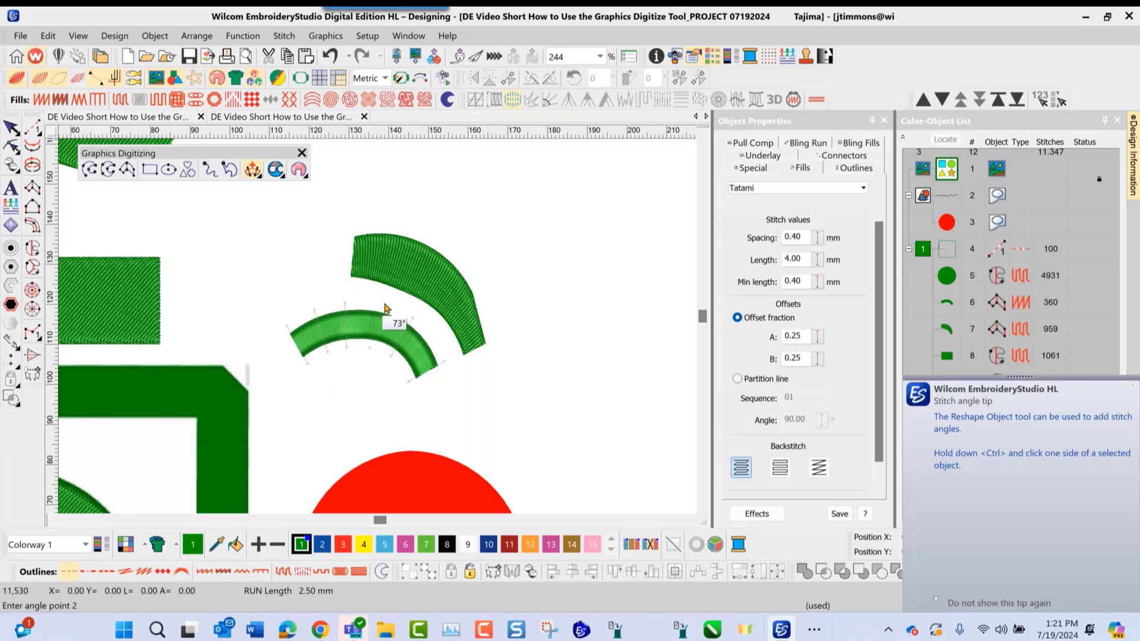
{"action": "left_click", "coordinate": [382, 305]}
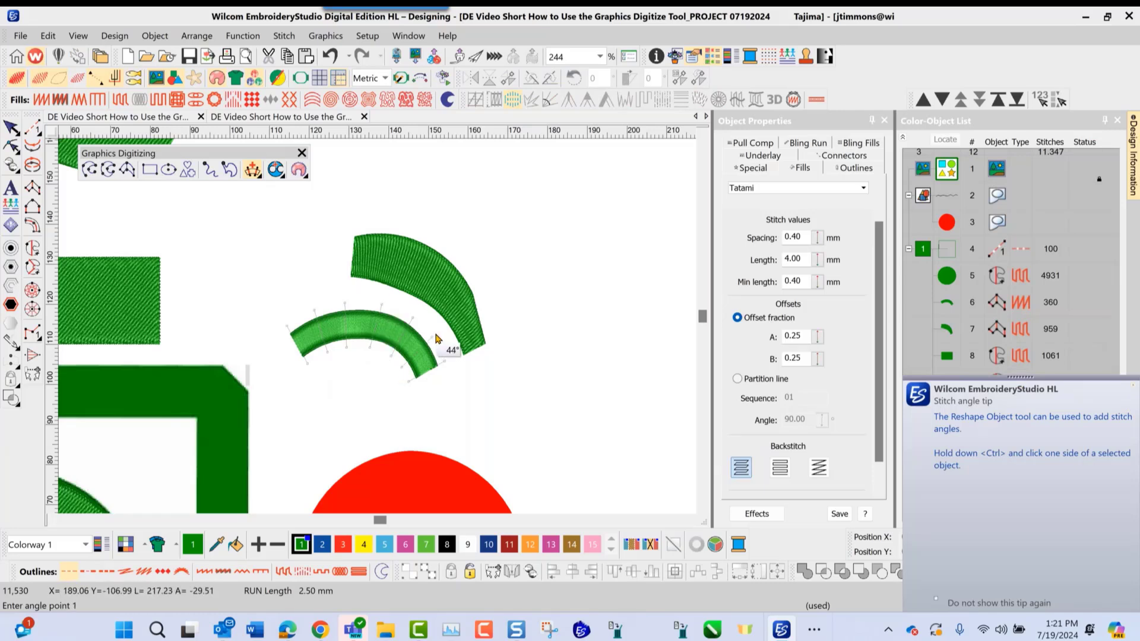
{"action": "key", "text": "Return"}
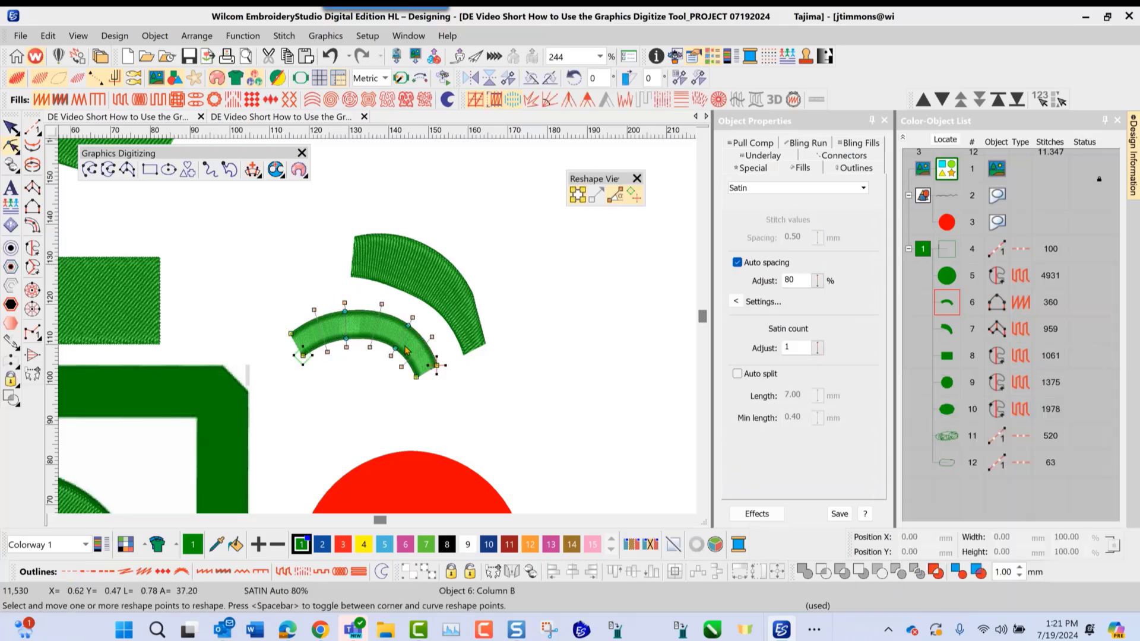
Step: Remove the narrow satin arc's added stitch angles and tilt its single remaining angle line toward the stitched rectangle
{"action": "left_click", "coordinate": [259, 179]}
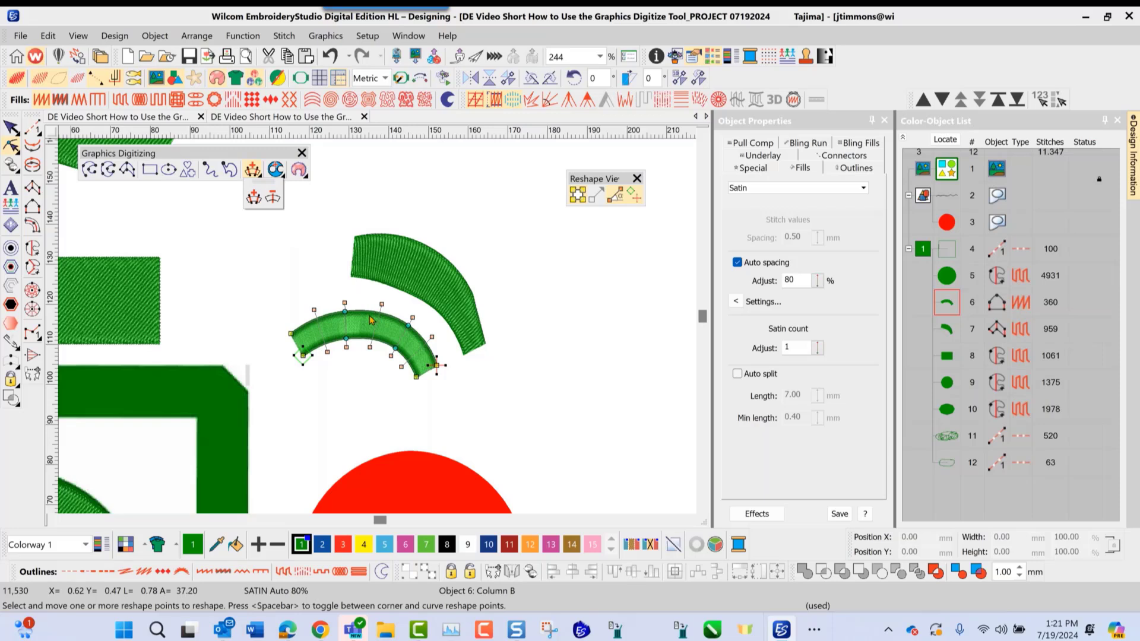
{"action": "left_click", "coordinate": [273, 200]}
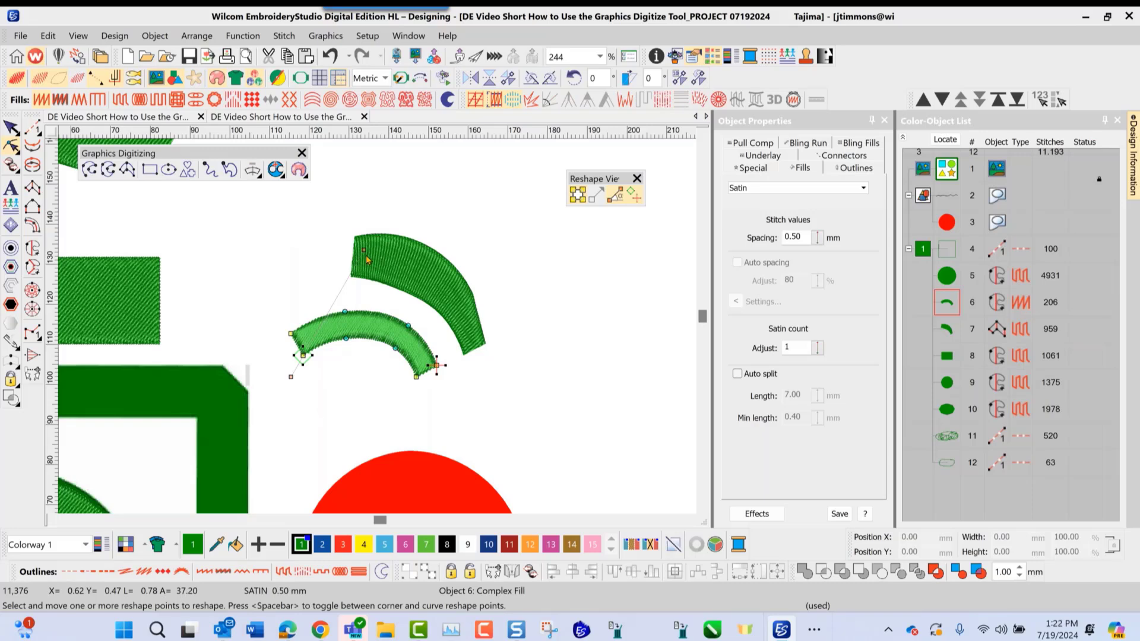
{"action": "left_click_drag", "start_coordinate": [367, 256], "coordinate": [245, 249]}
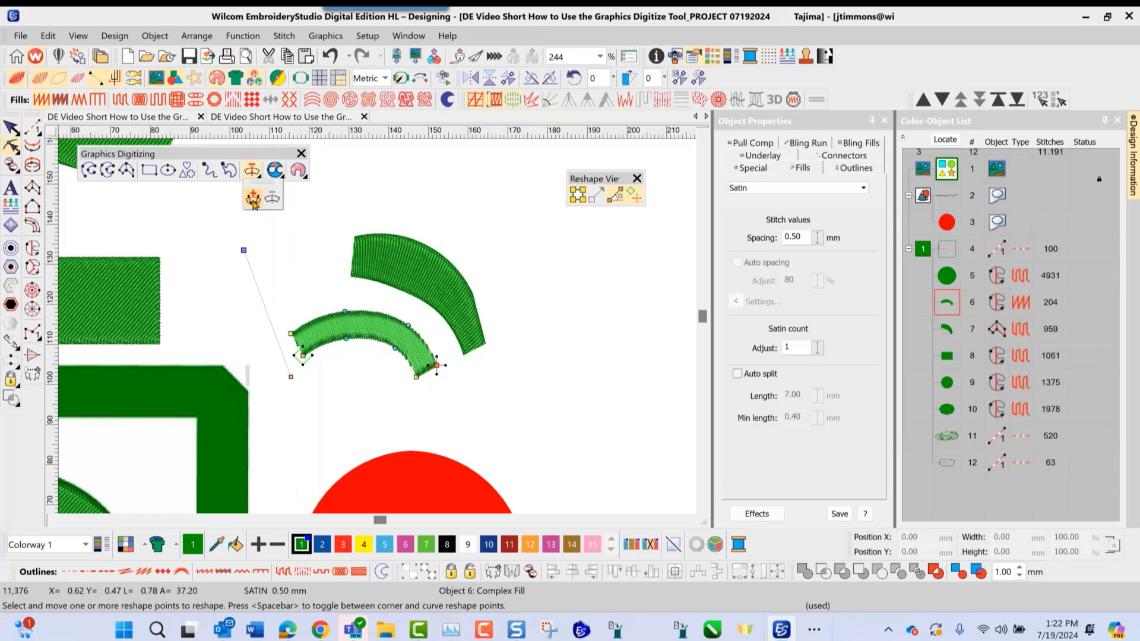
Step: Add four fanned stitch angles across the narrow satin arc so its stitches turn along the curve, and deselect it
{"action": "left_click", "coordinate": [253, 171]}
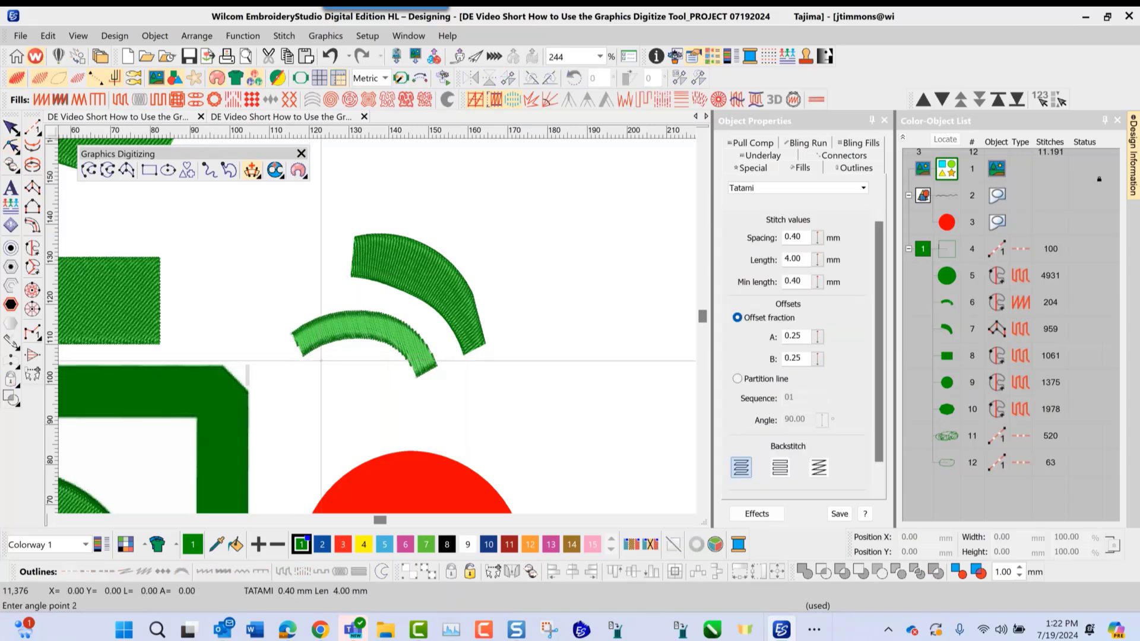
{"action": "left_click", "coordinate": [320, 355]}
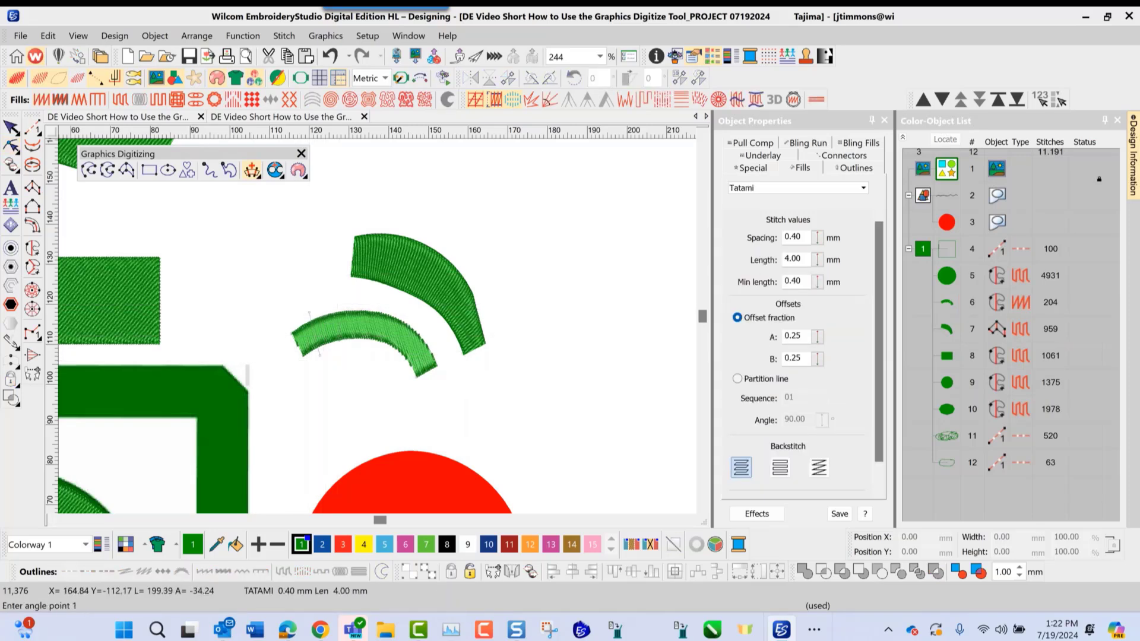
{"action": "left_click", "coordinate": [341, 347]}
{"action": "left_click", "coordinate": [343, 304]}
{"action": "left_click", "coordinate": [371, 346]}
{"action": "left_click", "coordinate": [391, 308]}
{"action": "left_click", "coordinate": [401, 365]}
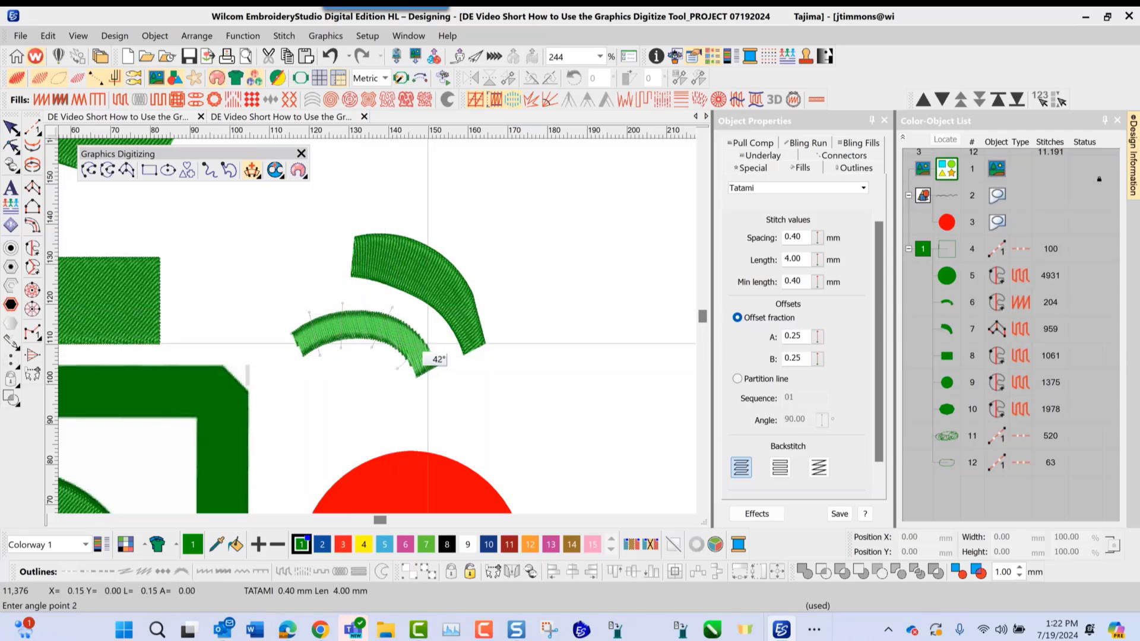
{"action": "left_click", "coordinate": [433, 341]}
{"action": "key", "text": "Return"}
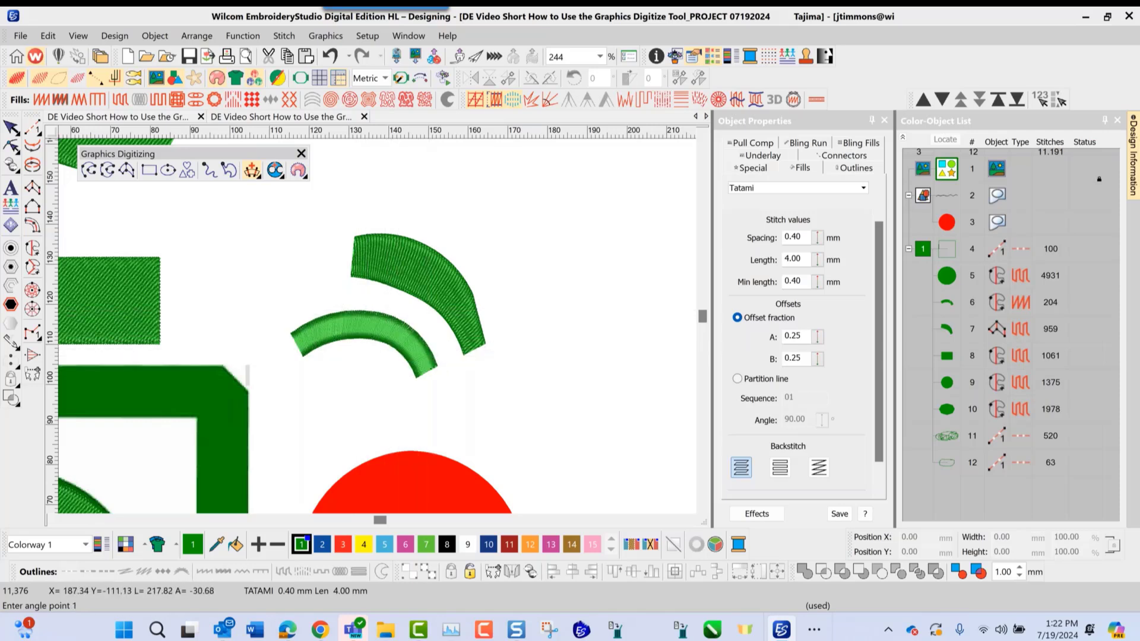
{"action": "left_click", "coordinate": [11, 127]}
{"action": "left_click", "coordinate": [199, 234]}
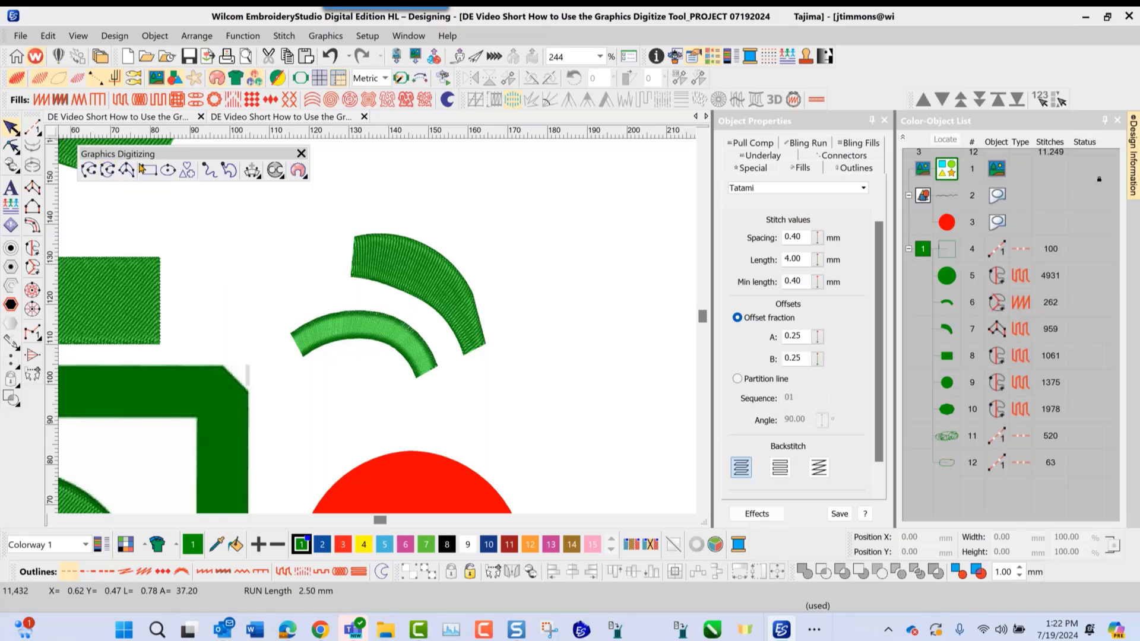
Step: Cut a round hole about 6.5 mm across near the blunt upper end of the wide Tatami arc using Add Holes
{"action": "left_click", "coordinate": [283, 177]}
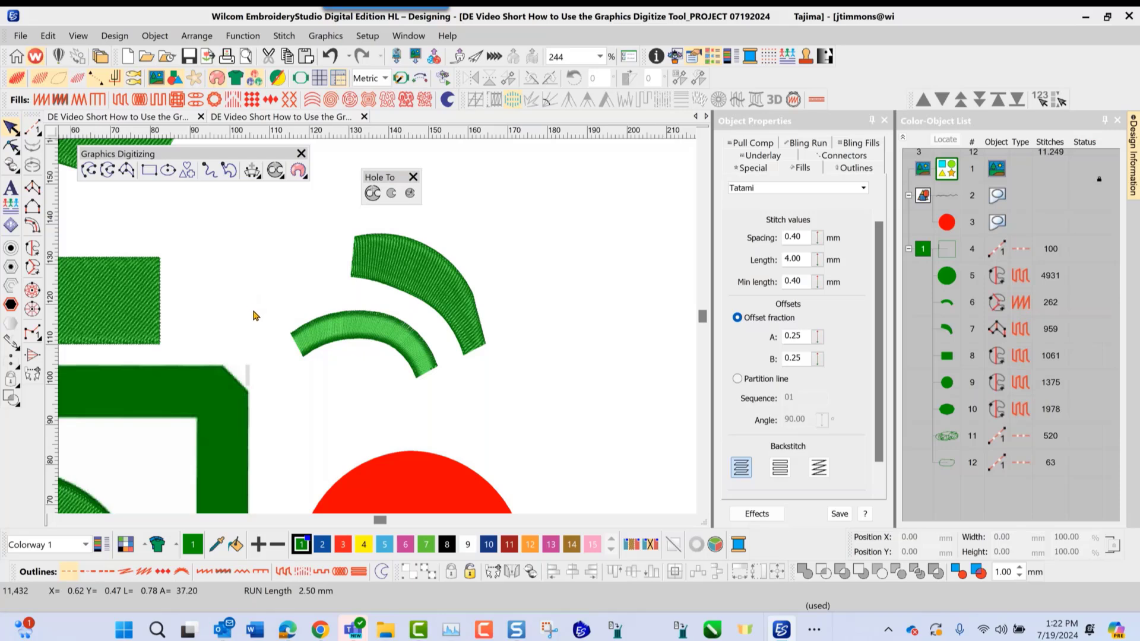
{"action": "left_click", "coordinate": [387, 289]}
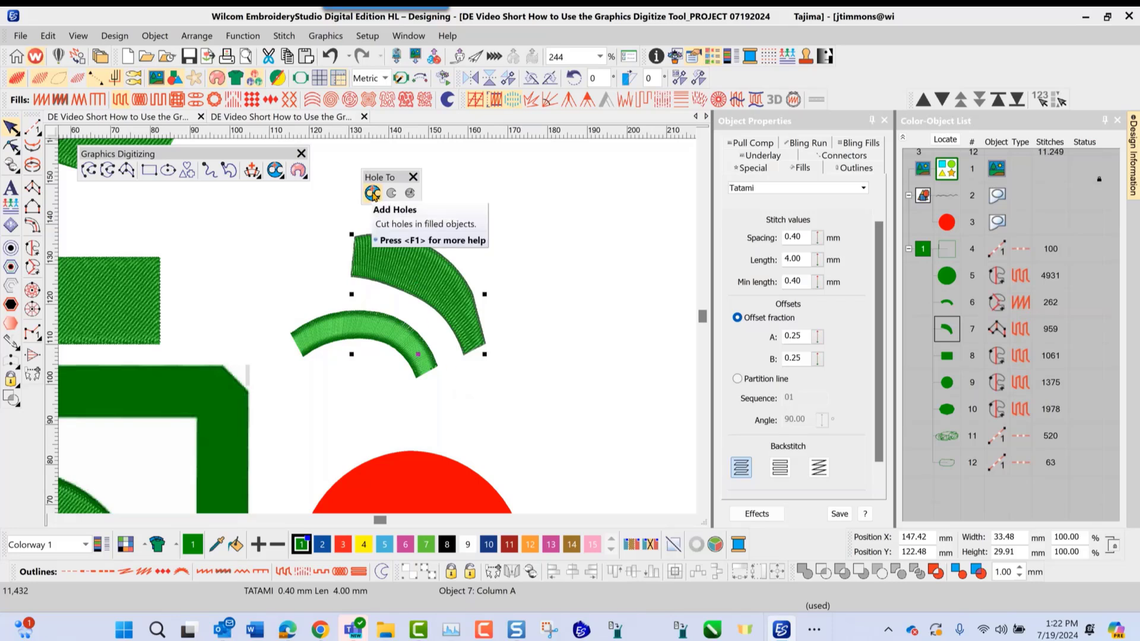
{"action": "left_click", "coordinate": [373, 194]}
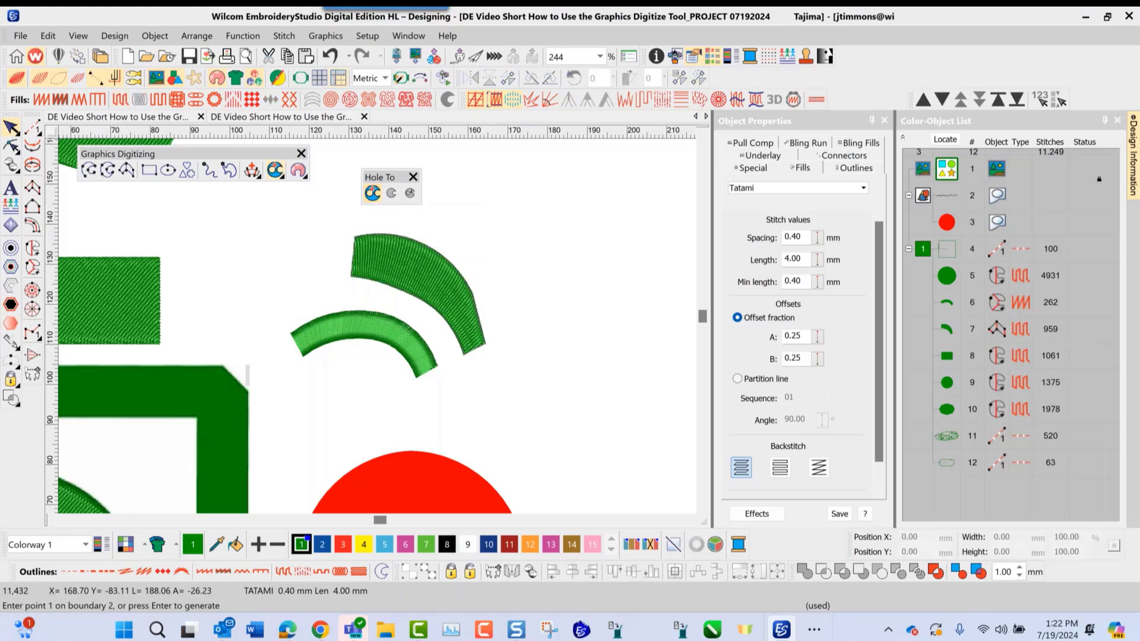
{"action": "scroll", "coordinate": [400, 265], "scroll_direction": "up", "scroll_amount": 3}
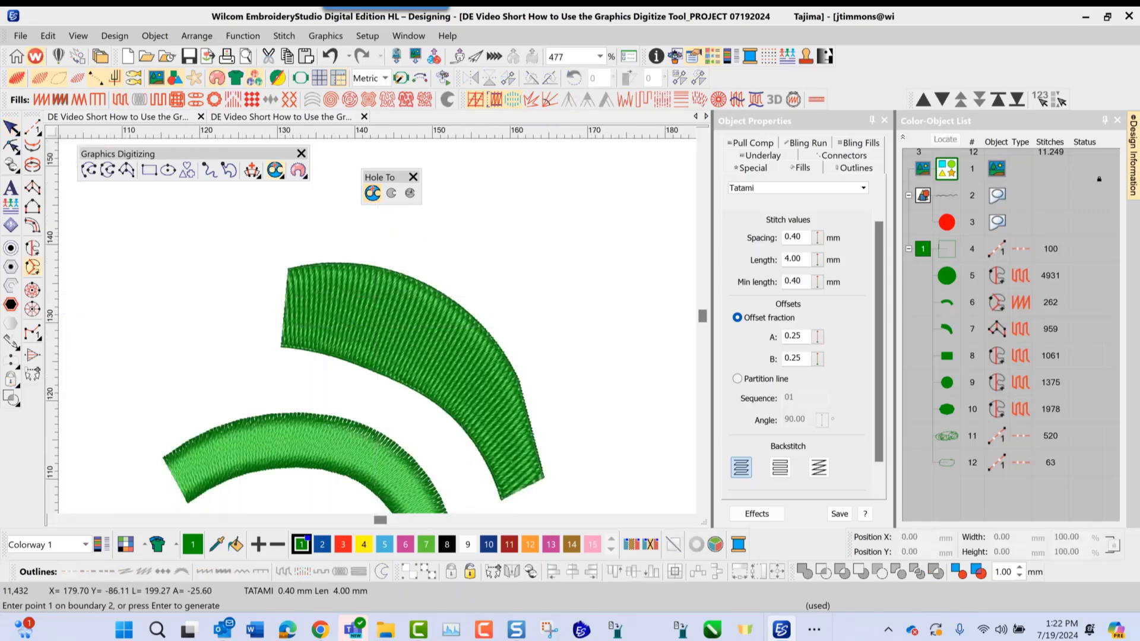
{"action": "left_click", "coordinate": [376, 290]}
{"action": "left_click", "coordinate": [339, 312]}
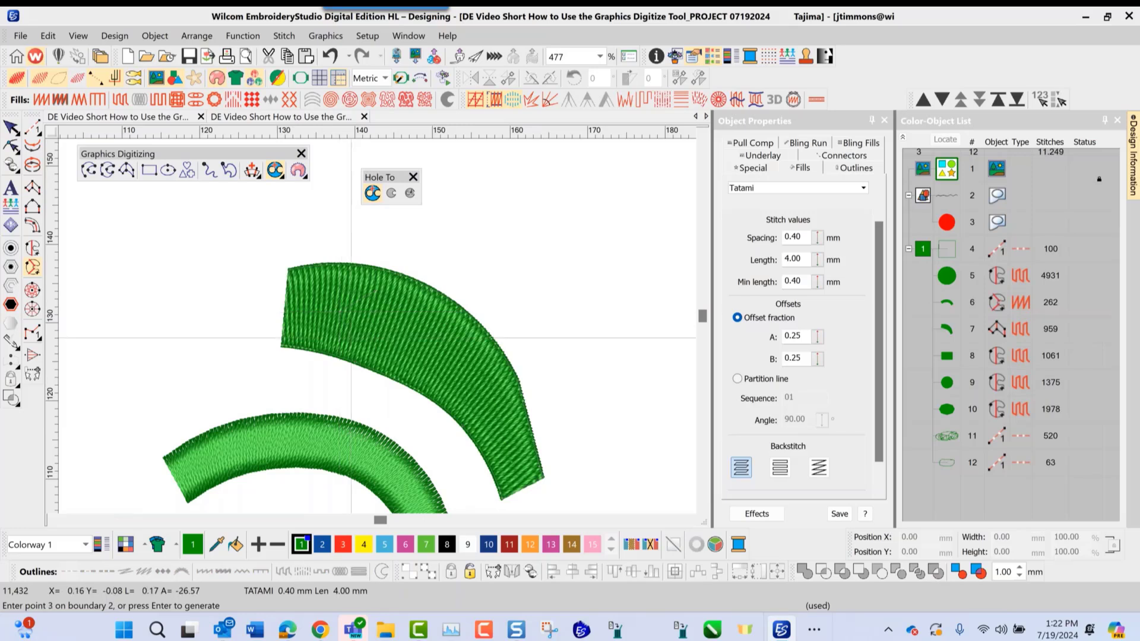
{"action": "left_click", "coordinate": [364, 347]}
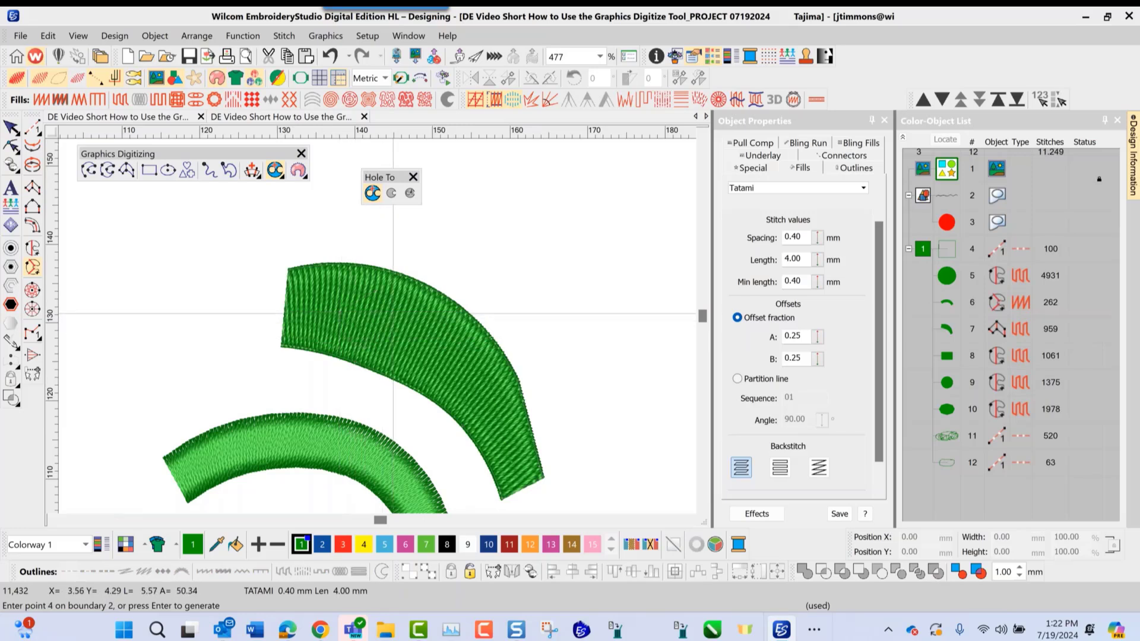
{"action": "left_click", "coordinate": [392, 311]}
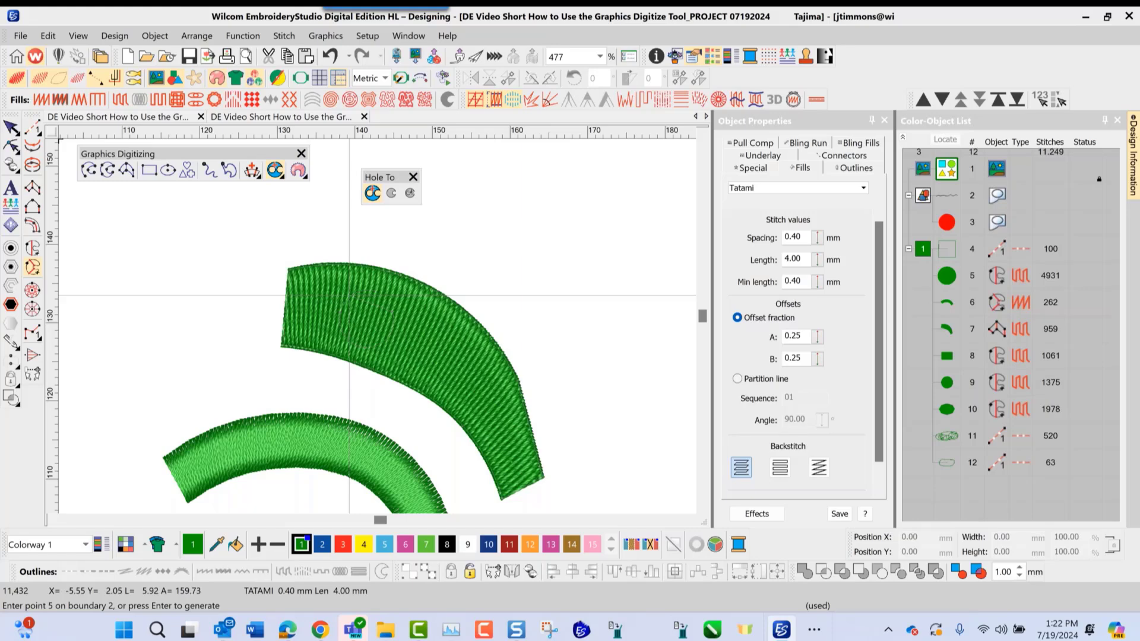
{"action": "key", "text": "Return"}
{"action": "key", "text": "Return"}
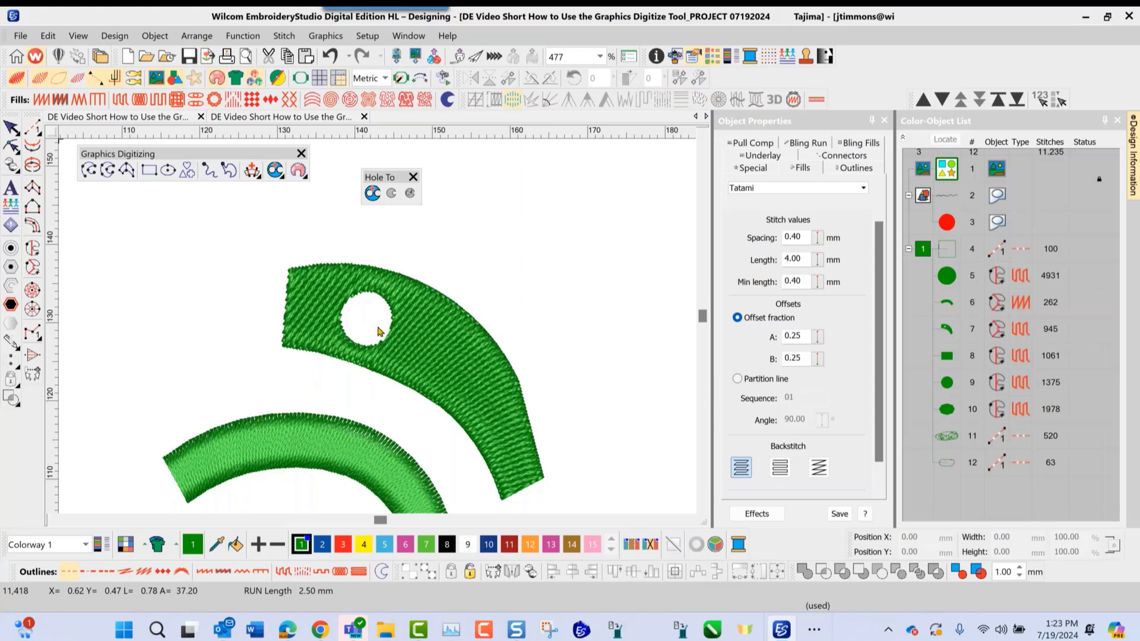
{"action": "scroll", "coordinate": [380, 331], "scroll_direction": "down", "scroll_amount": 4}
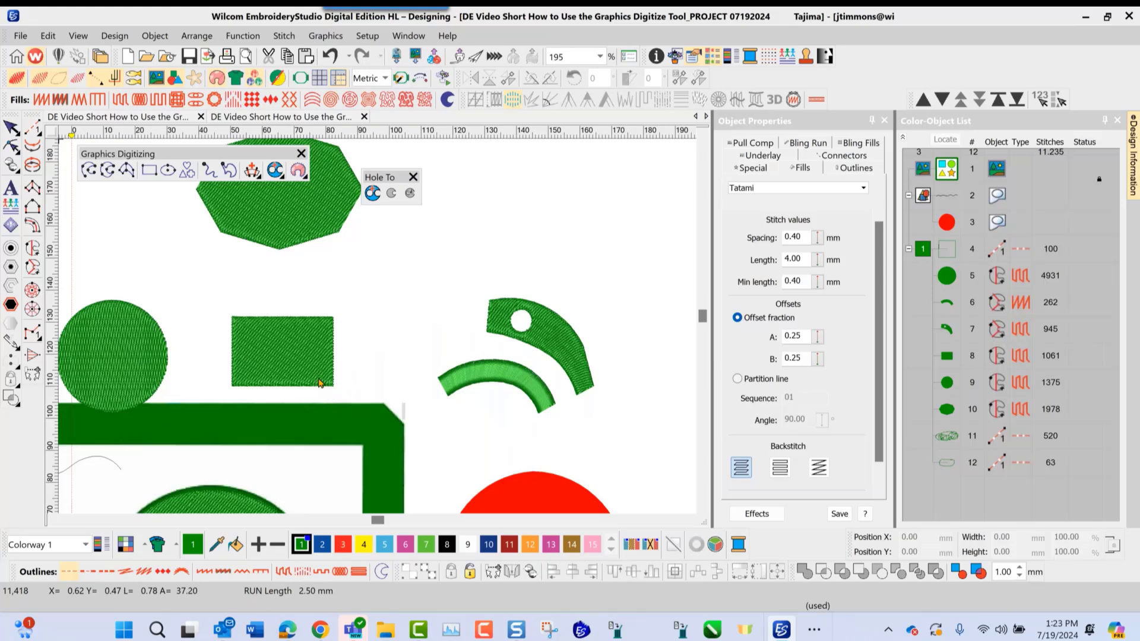
{"action": "scroll", "coordinate": [374, 332], "scroll_direction": "down", "scroll_amount": 3}
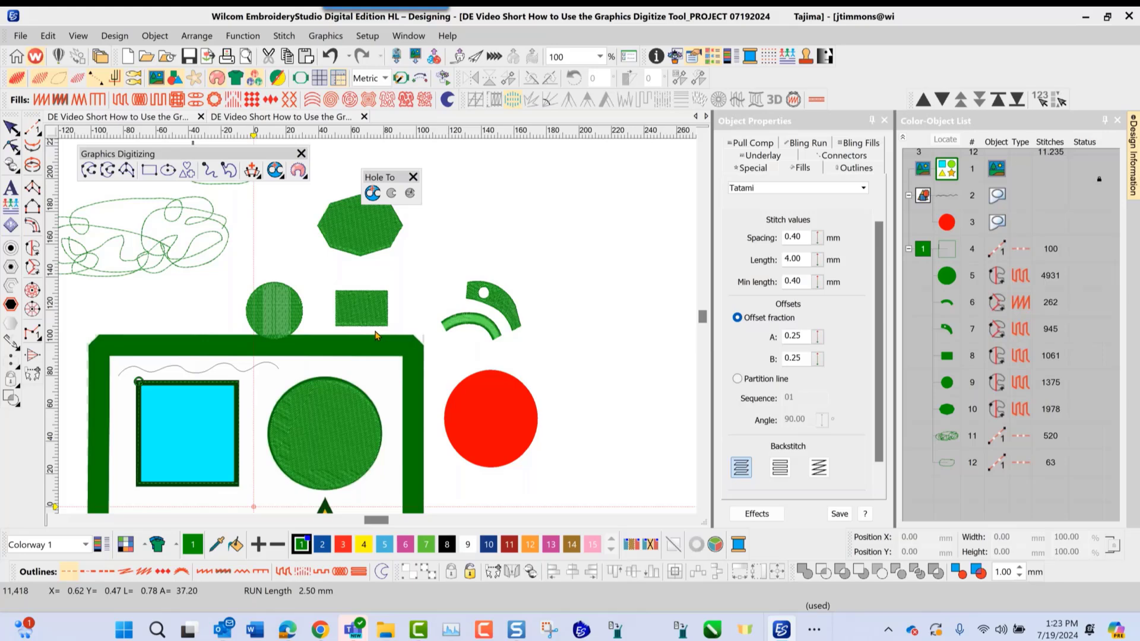
{"action": "right_click", "coordinate": [375, 333]}
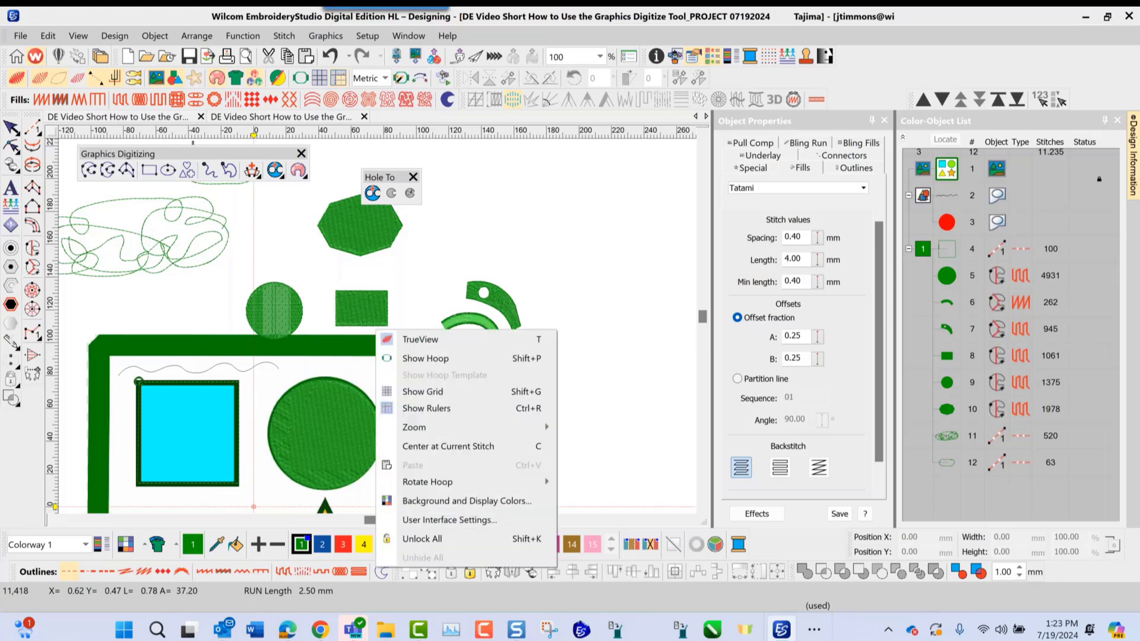
{"action": "left_click", "coordinate": [508, 254]}
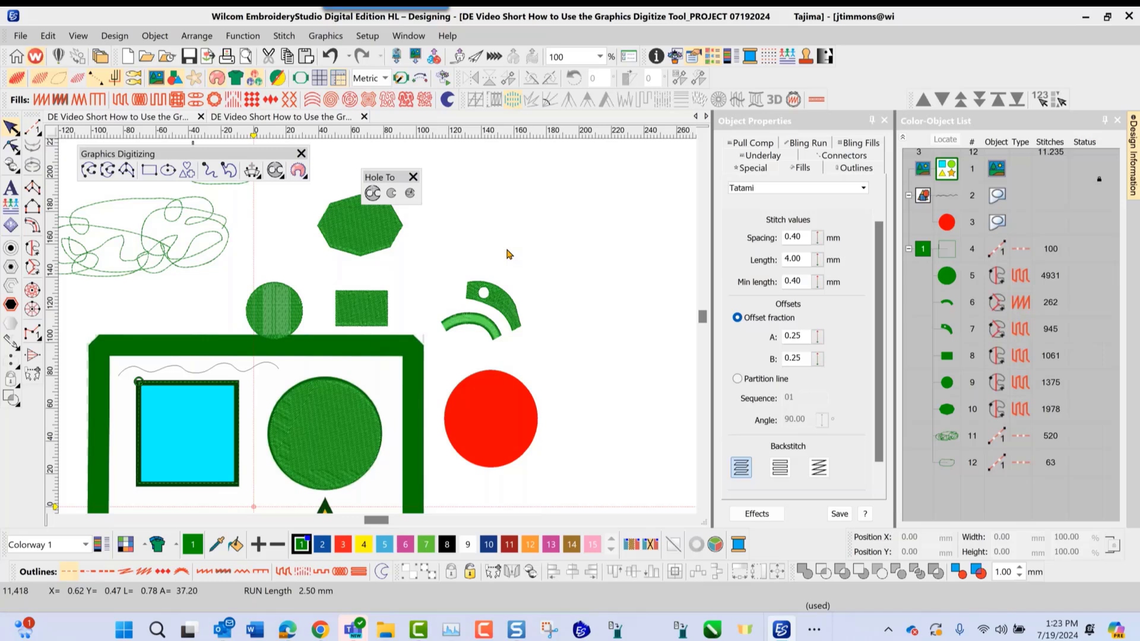